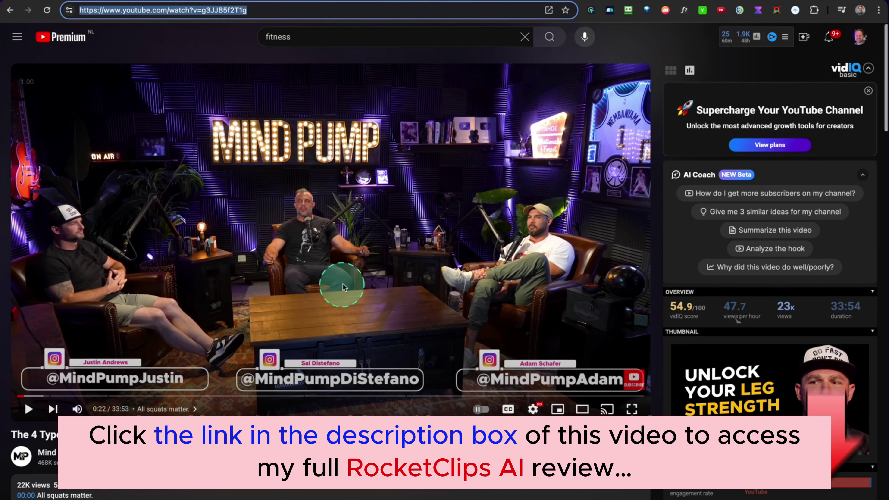
pyautogui.click(695, 2)
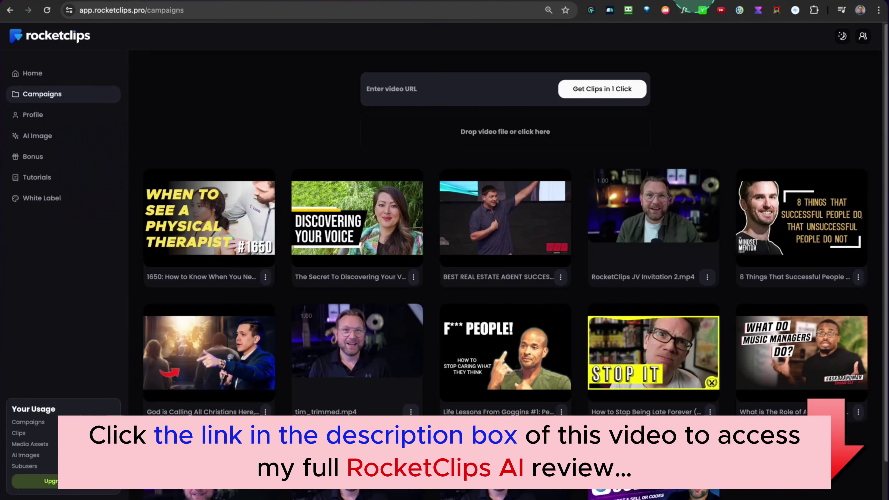
pyautogui.click(395, 90)
pyautogui.rightClick(394, 89)
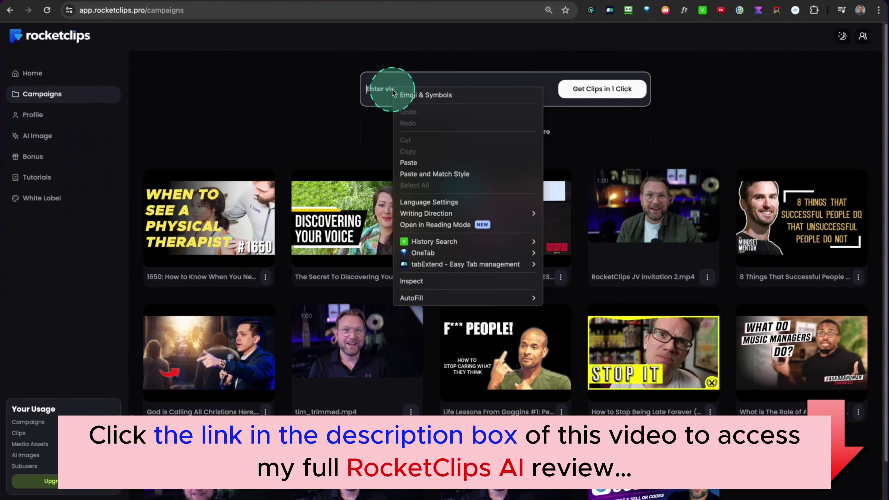
pyautogui.click(418, 164)
pyautogui.press('Return')
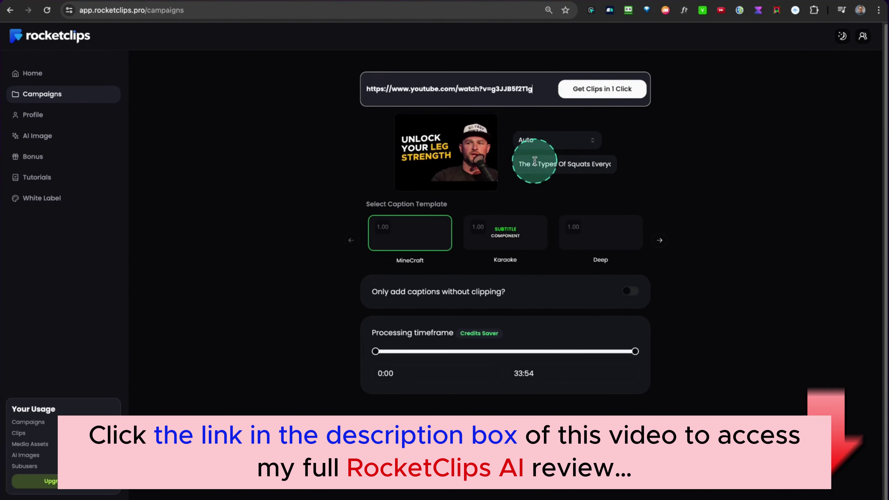
# Keep the video language on Auto and name the campaign Demo.
pyautogui.click(536, 141)
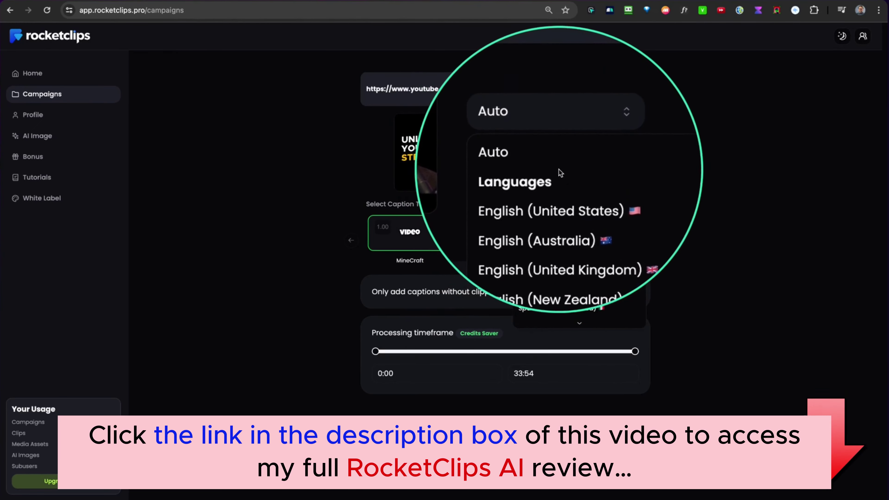
pyautogui.click(643, 146)
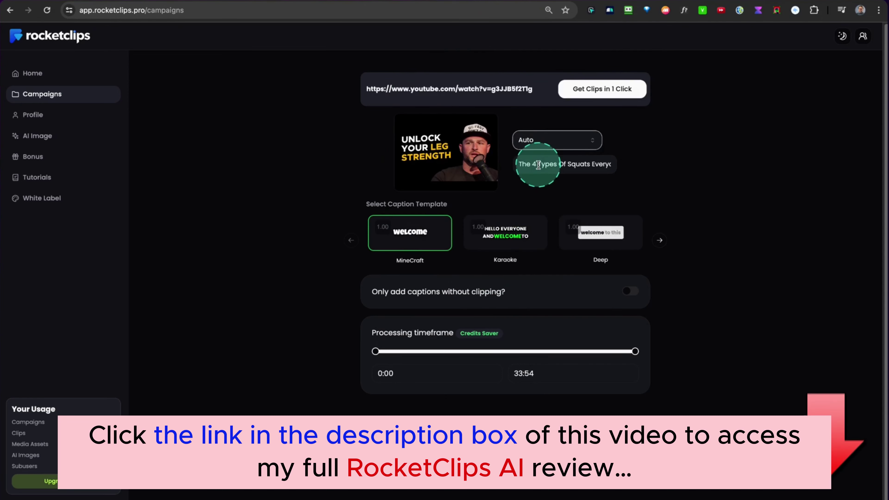
pyautogui.write('Demo')
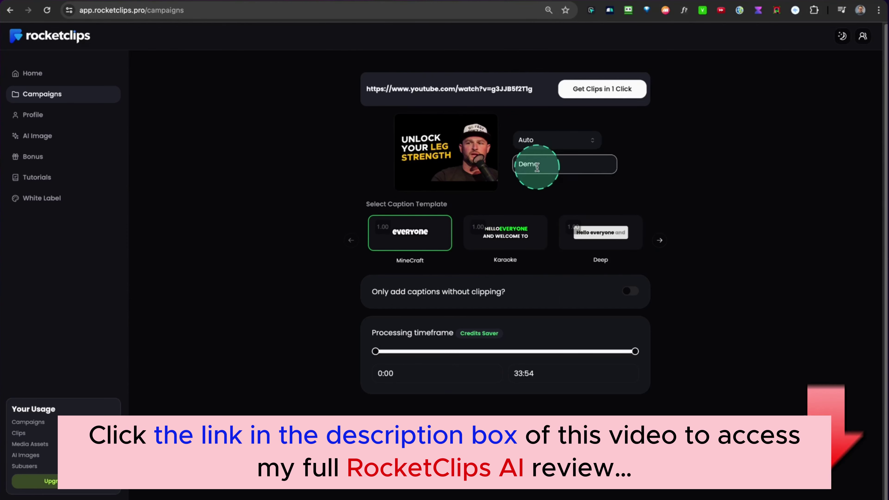
# Browse the caption templates and choose the Barb style for the clips.
pyautogui.click(413, 224)
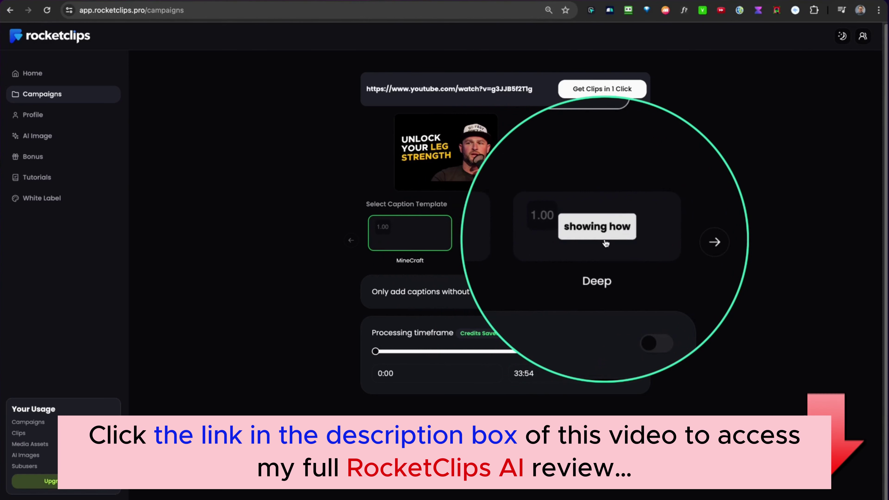
pyautogui.click(660, 241)
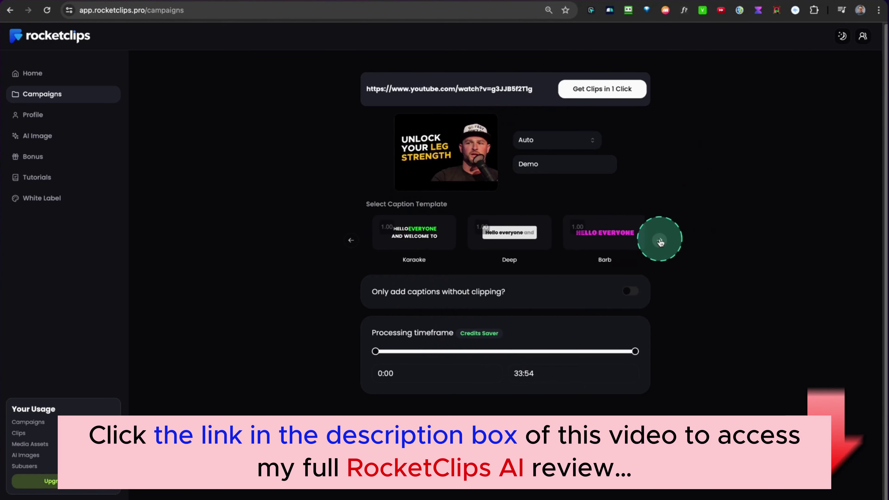
pyautogui.click(660, 241)
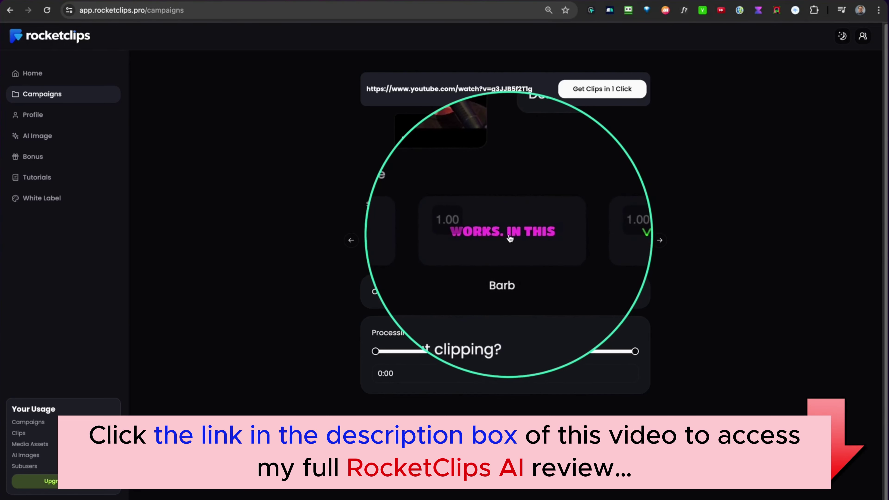
pyautogui.click(510, 238)
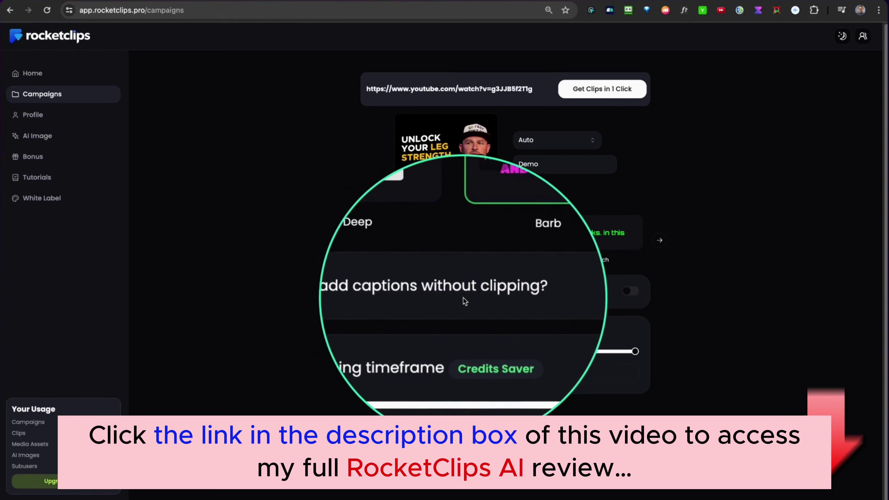
# Limit the processing timeframe to 0:00–15:01 and start generating the clips.
pyautogui.click(628, 293)
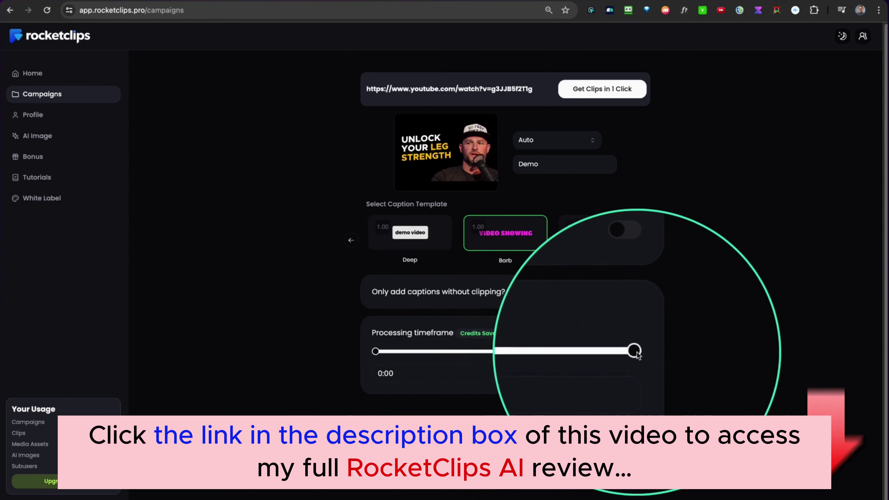
pyautogui.moveTo(636, 351); pyautogui.dragTo(492, 352)
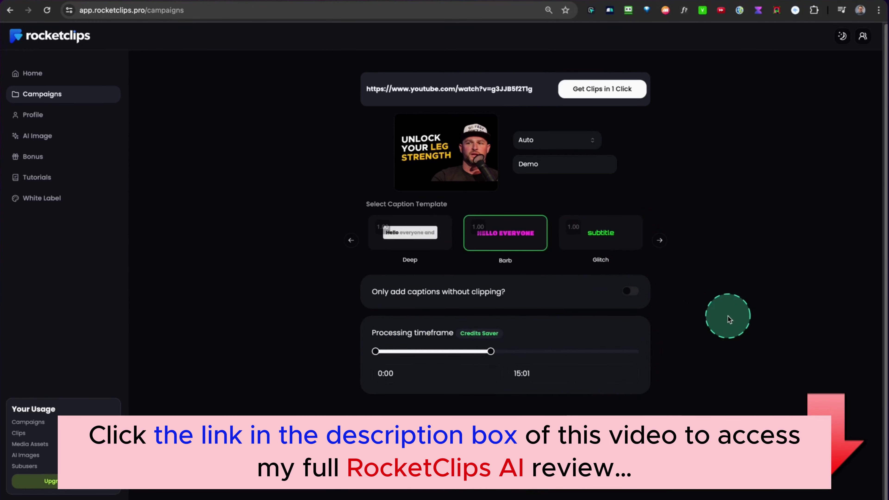
pyautogui.click(598, 93)
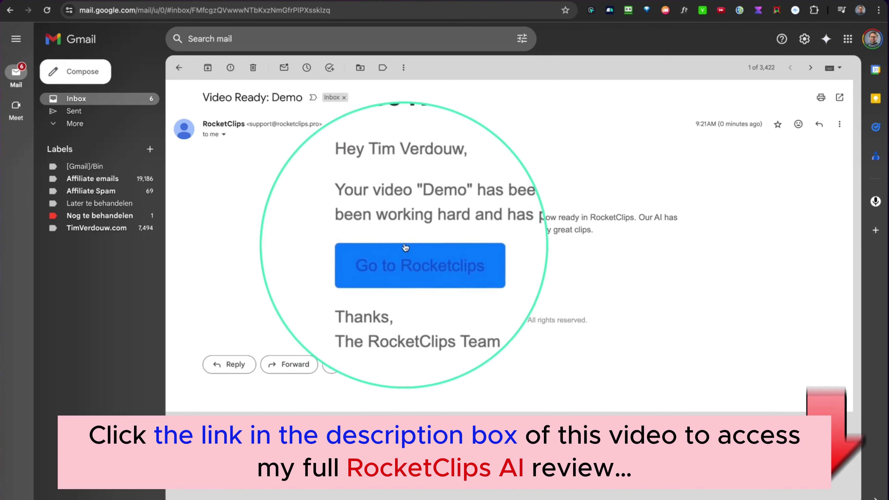
# Open the finished Demo campaign from the Video Ready email and look through the generated clips with their scores and transcripts.
pyautogui.click(413, 262)
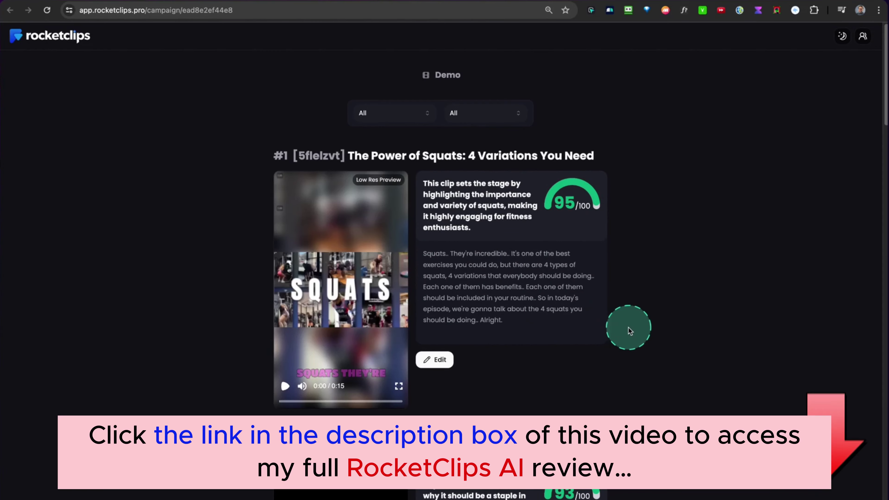
pyautogui.scroll(-2, 630, 331)
pyautogui.scroll(2, 629, 331)
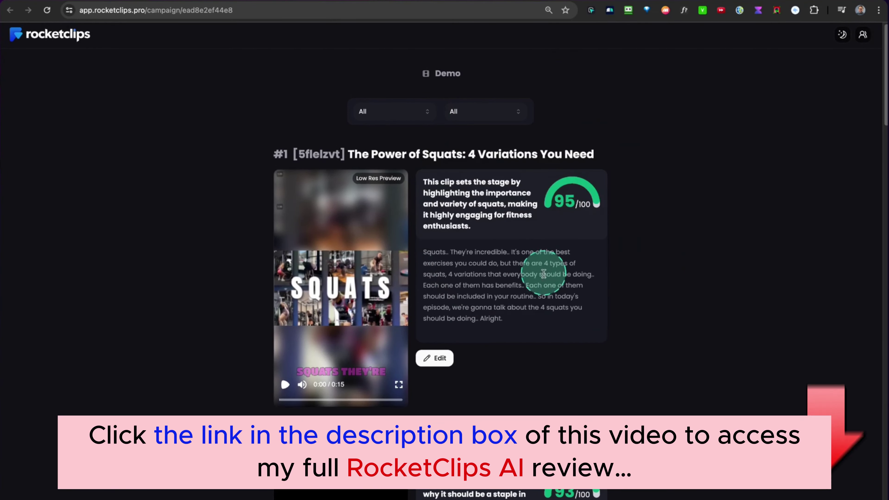
pyautogui.scroll(-8, 543, 273)
pyautogui.scroll(-10, 543, 283)
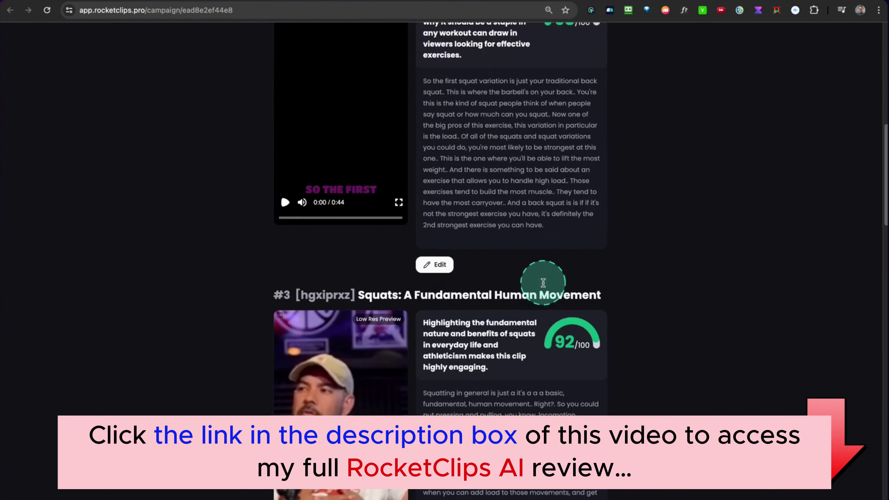
pyautogui.scroll(17, 543, 282)
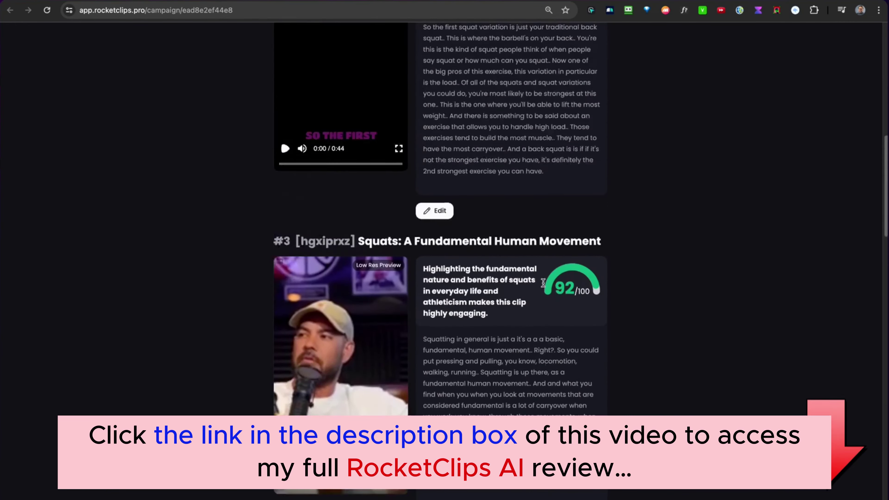
# Play the preview of the first clip, "The Power of Squats: 4 Variations You Need", for a few seconds and pause it.
pyautogui.click(436, 308)
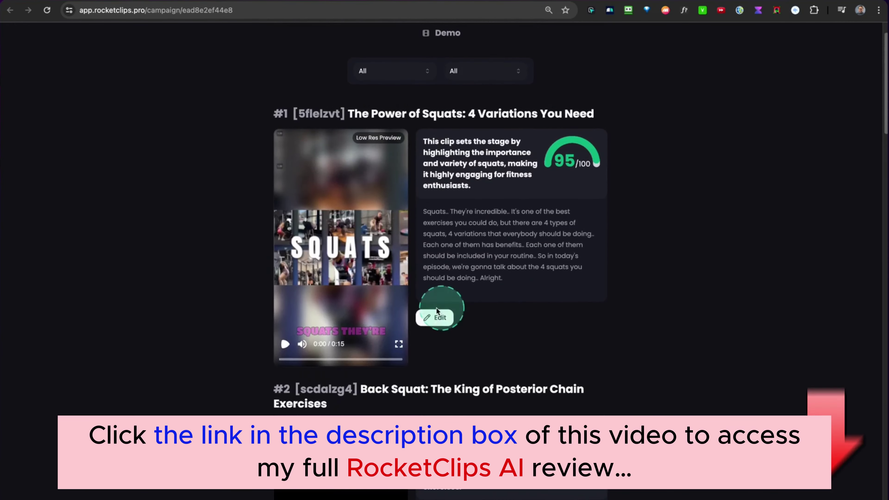
pyautogui.click(277, 350)
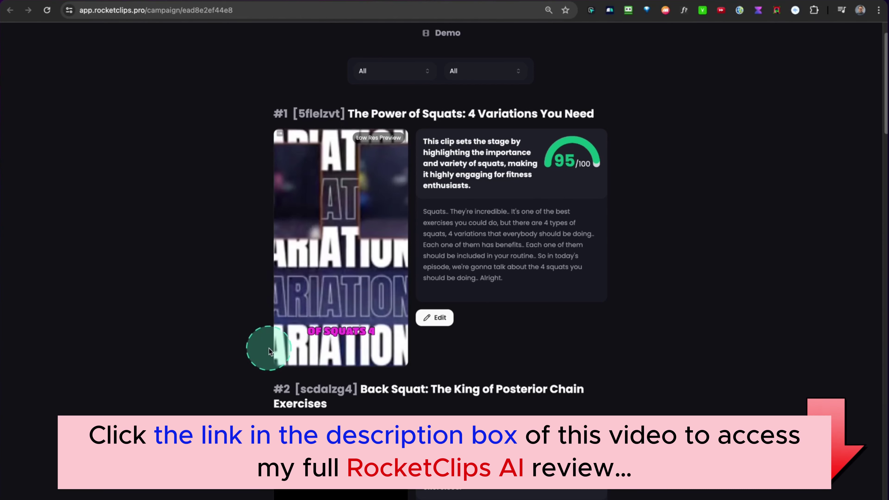
pyautogui.moveTo(282, 343)
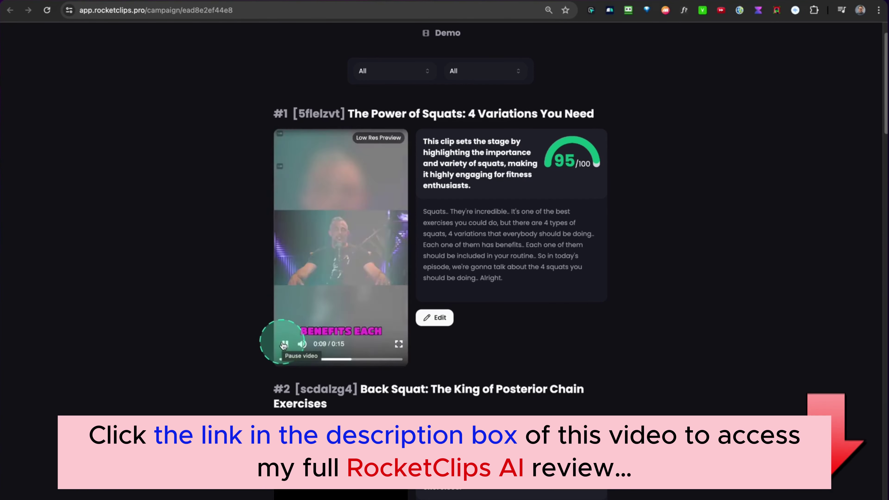
pyautogui.click(283, 345)
# Open the third clip, "Squats: A Fundamental Human Movement", for editing.
pyautogui.scroll(-10, 386, 317)
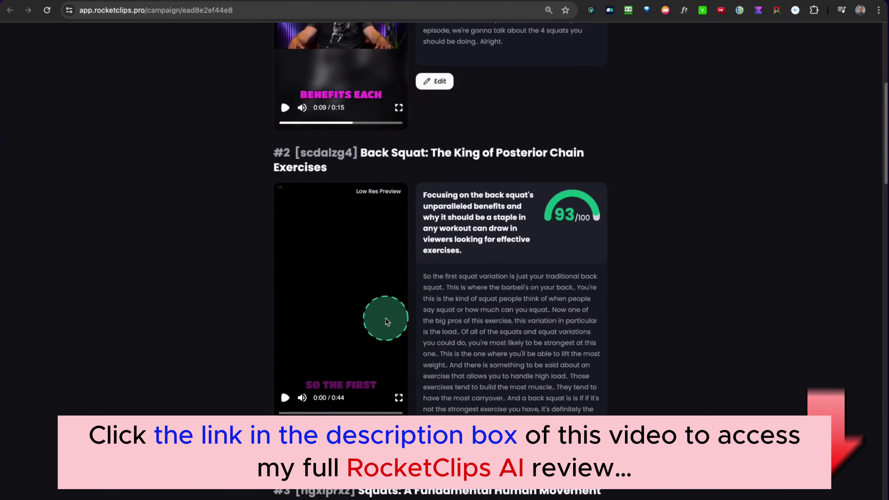
pyautogui.scroll(-5, 385, 322)
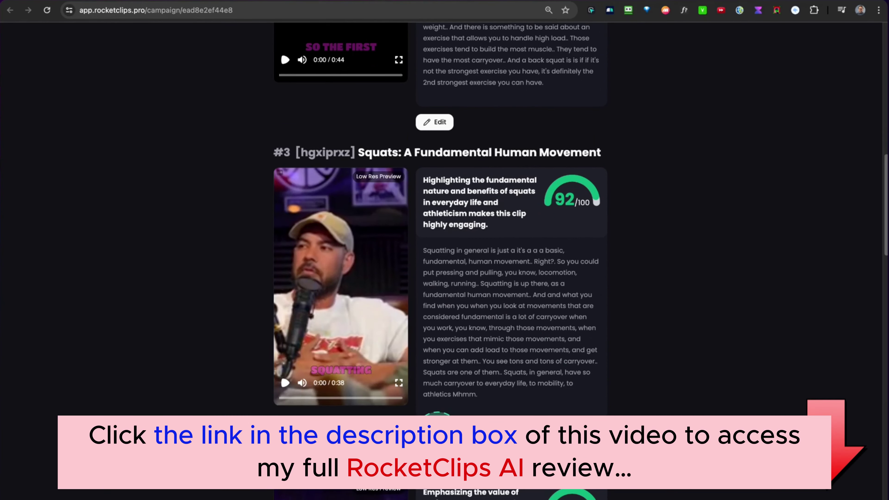
pyautogui.click(434, 429)
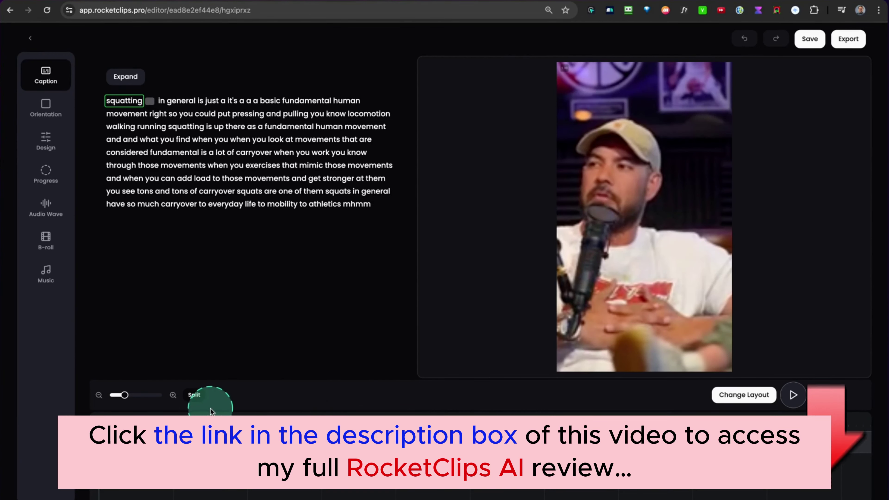
# Play the clip in the editor and pause it to examine the speaker framing and the on-video caption.
pyautogui.click(793, 395)
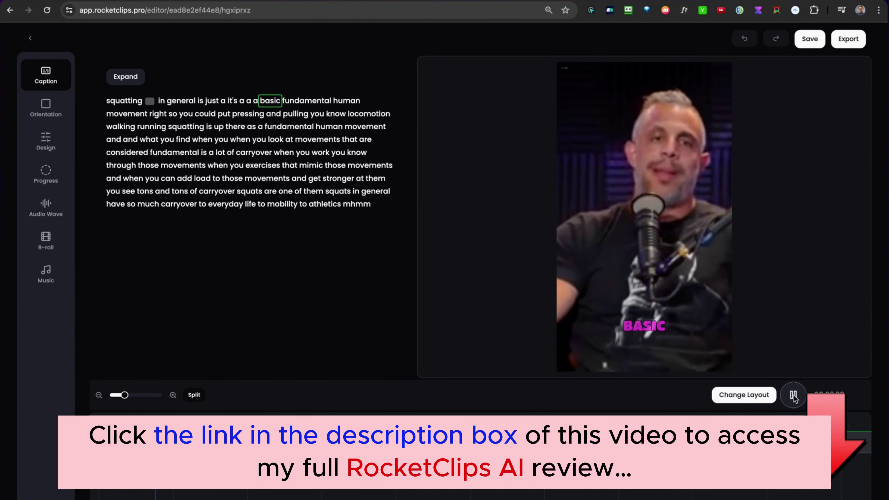
pyautogui.click(793, 395)
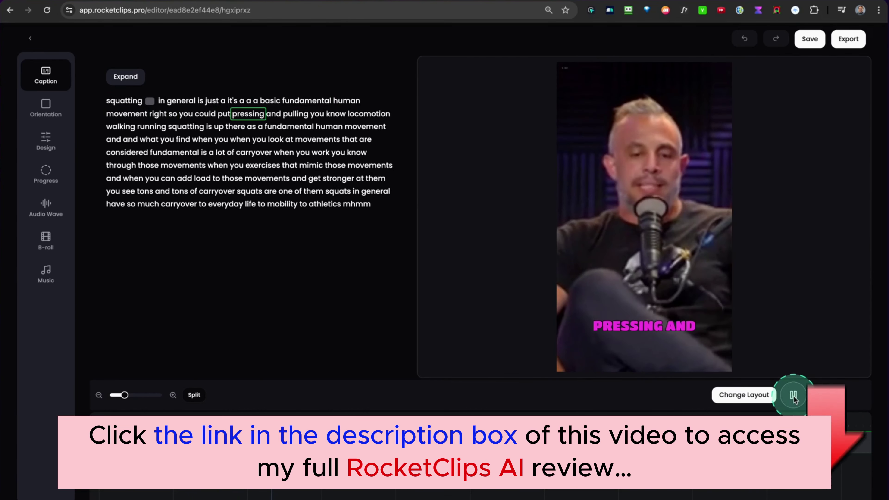
pyautogui.click(793, 395)
pyautogui.click(691, 248)
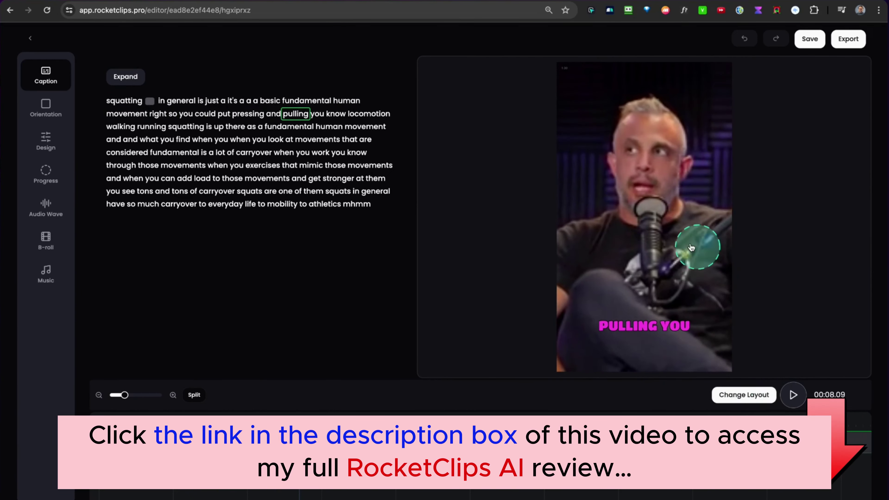
pyautogui.click(644, 330)
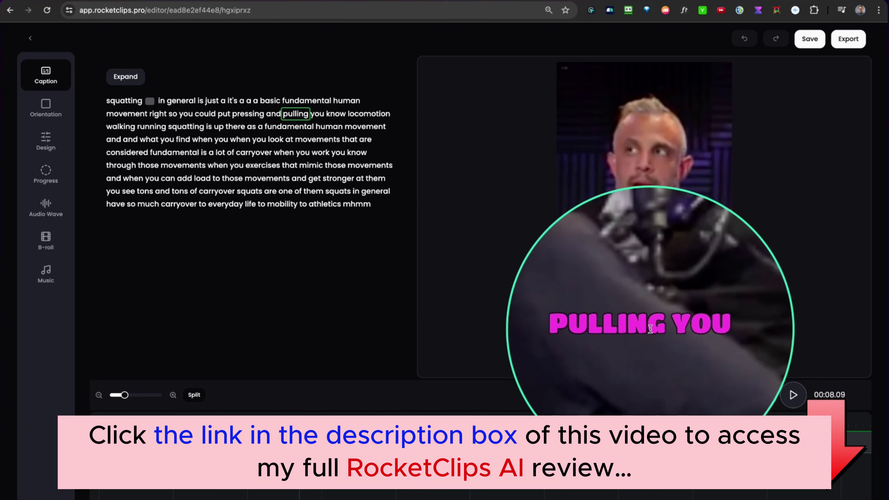
pyautogui.click(651, 329)
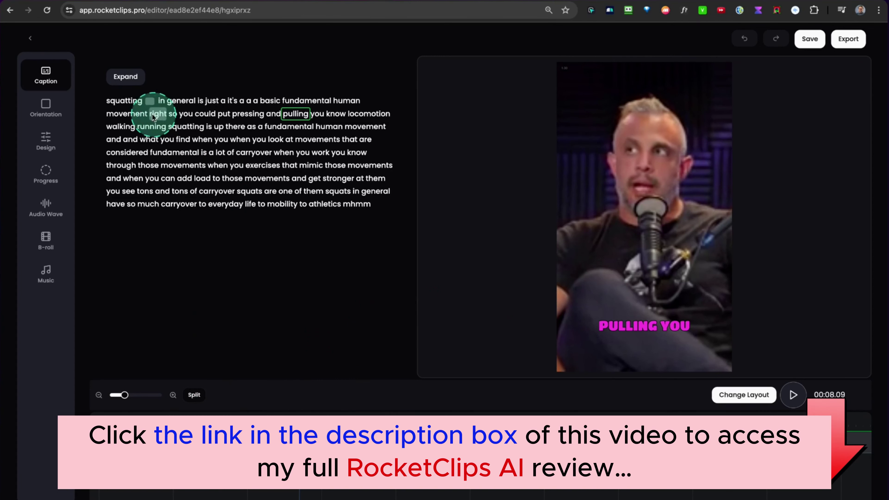
# Select the opening word "squatting" in the caption transcript.
pyautogui.moveTo(93, 80); pyautogui.dragTo(389, 224)
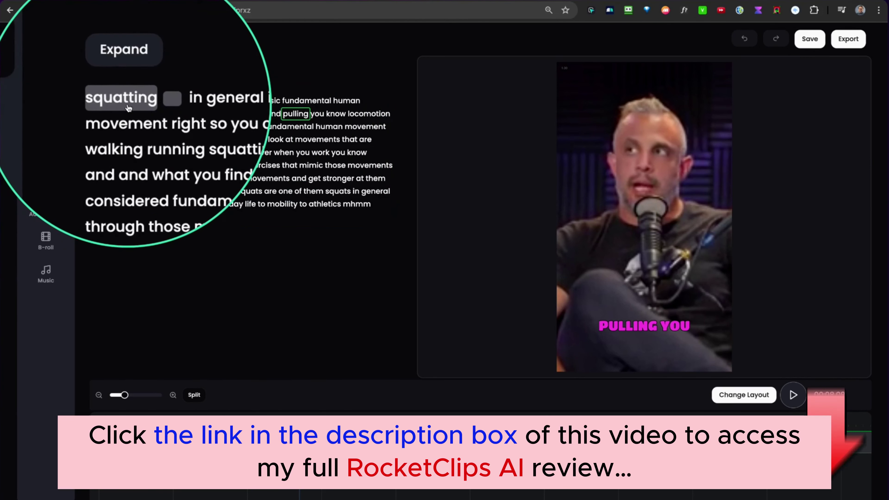
pyautogui.click(137, 105)
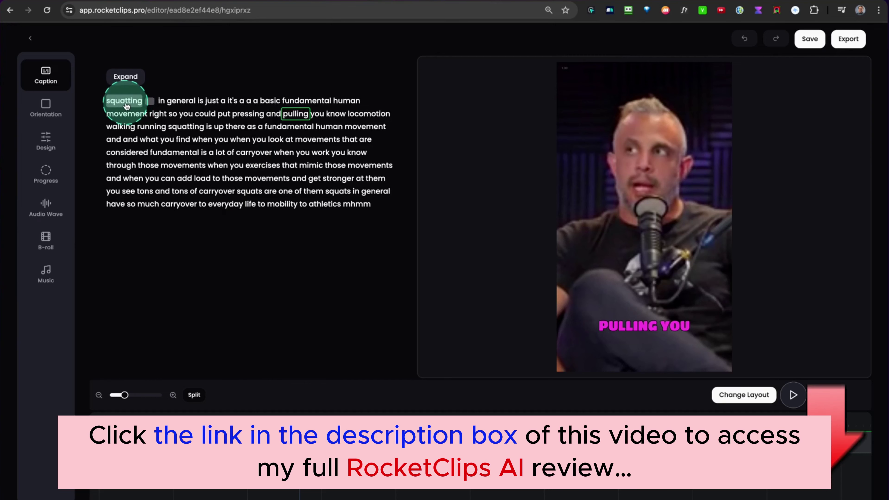
pyautogui.click(122, 105)
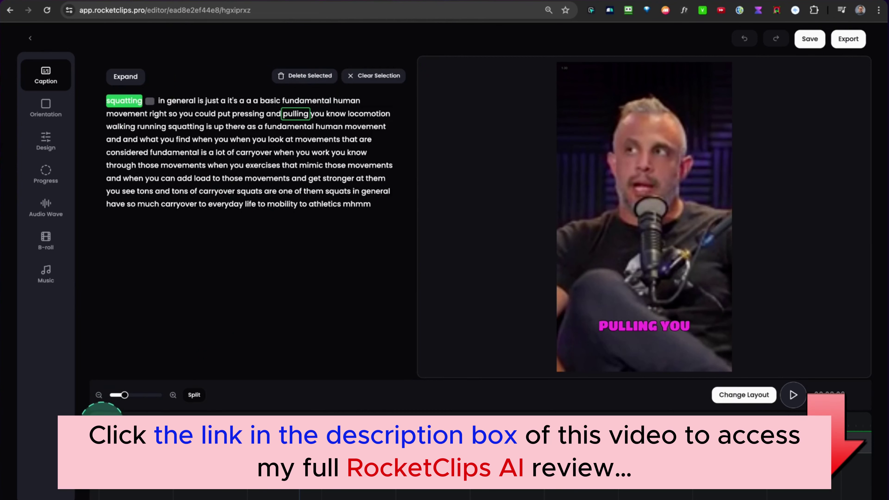
# Zoom into the timeline, split off the clip's opening segment containing "squatting", and delete that segment.
pyautogui.click(125, 396)
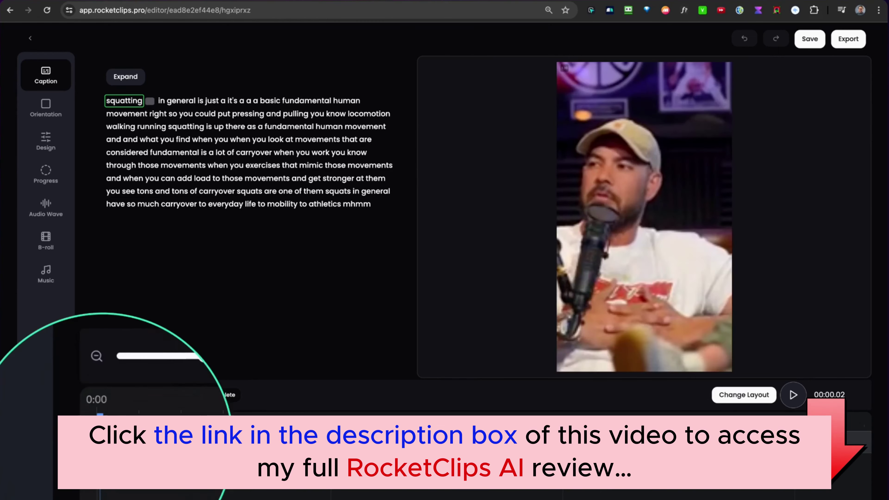
pyautogui.moveTo(164, 413); pyautogui.dragTo(182, 414)
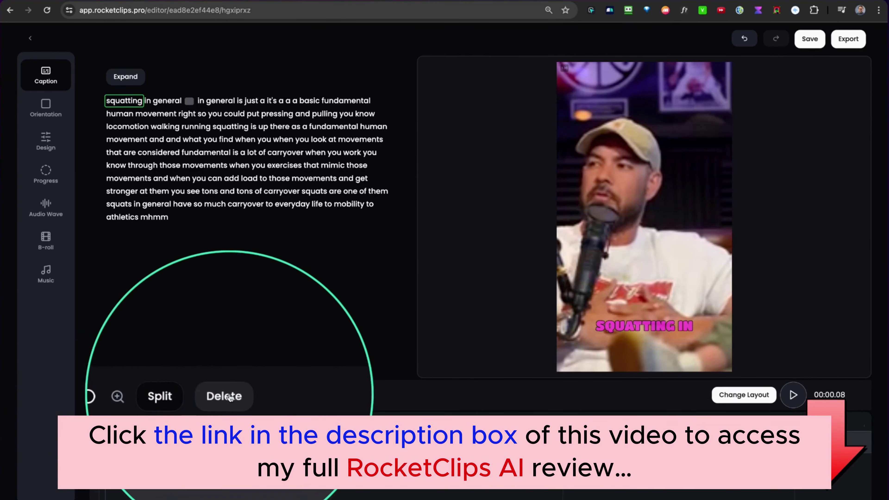
pyautogui.click(219, 395)
pyautogui.click(121, 128)
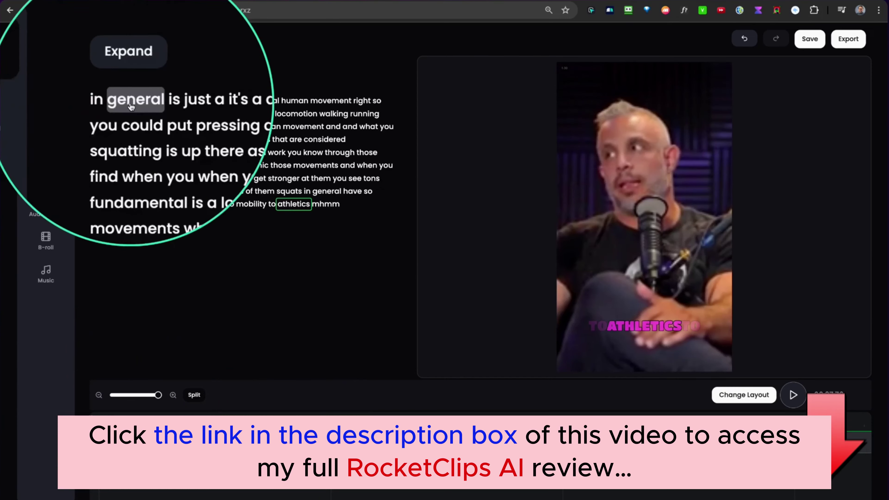
pyautogui.click(227, 262)
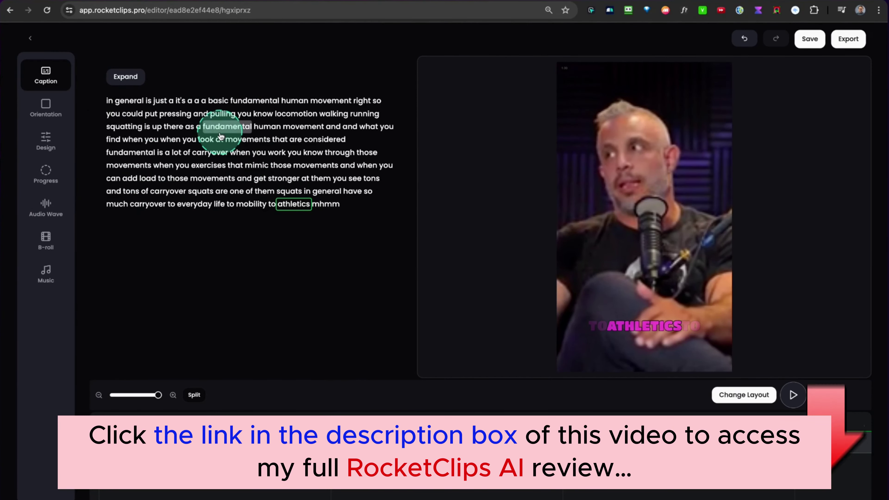
# Expand the clip with the opening transcript passage from "squats they're incredible" through "how i would specify".
pyautogui.click(129, 77)
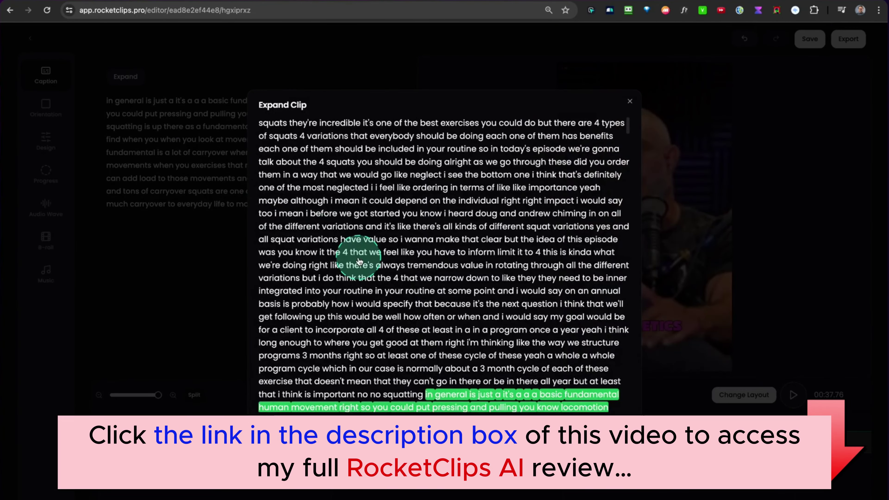
pyautogui.scroll(-4, 353, 258)
pyautogui.scroll(-5, 359, 261)
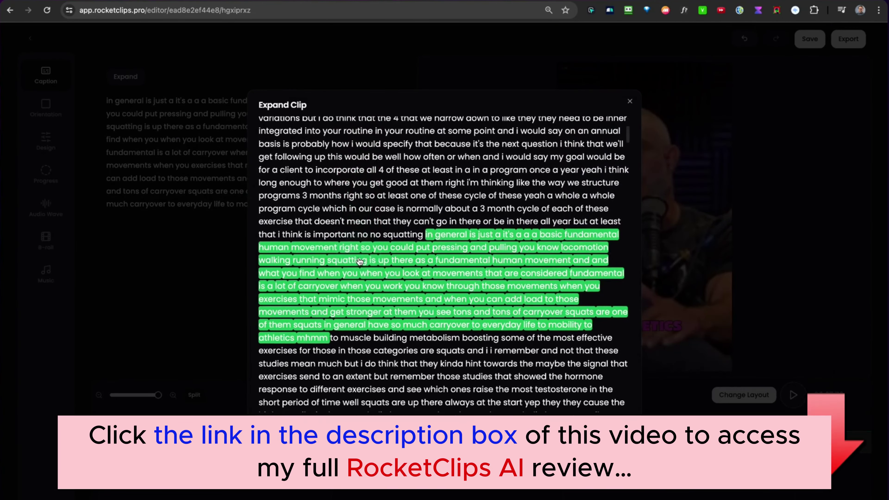
pyautogui.scroll(3, 360, 261)
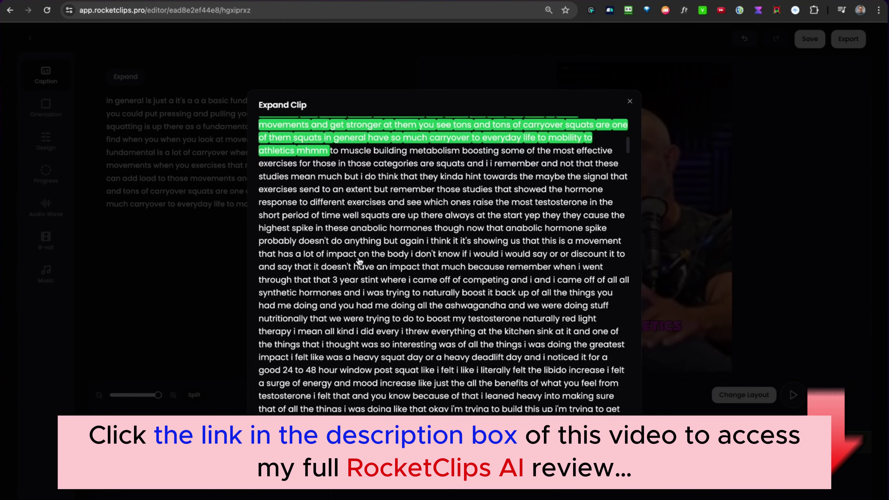
pyautogui.scroll(5, 360, 261)
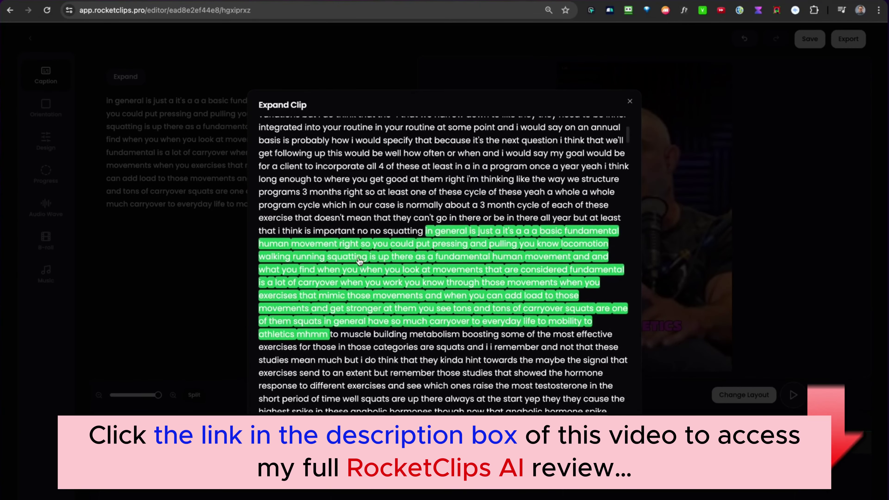
pyautogui.scroll(2, 359, 261)
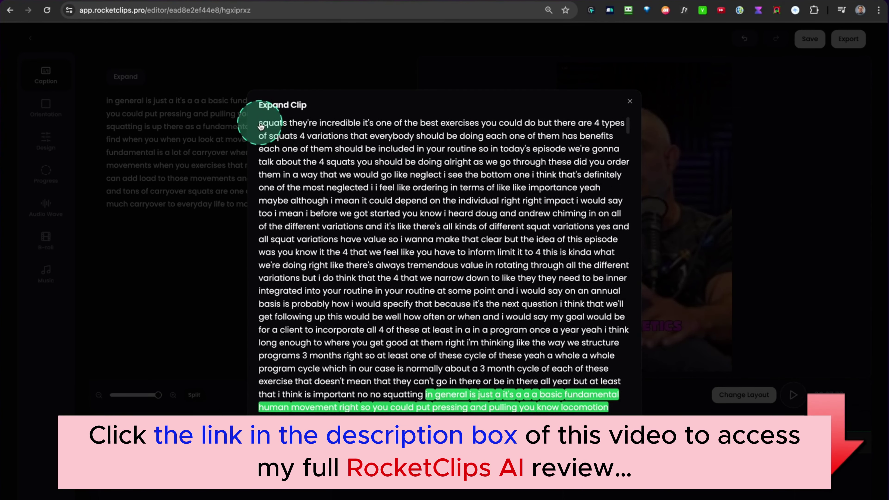
pyautogui.moveTo(261, 127); pyautogui.dragTo(278, 127)
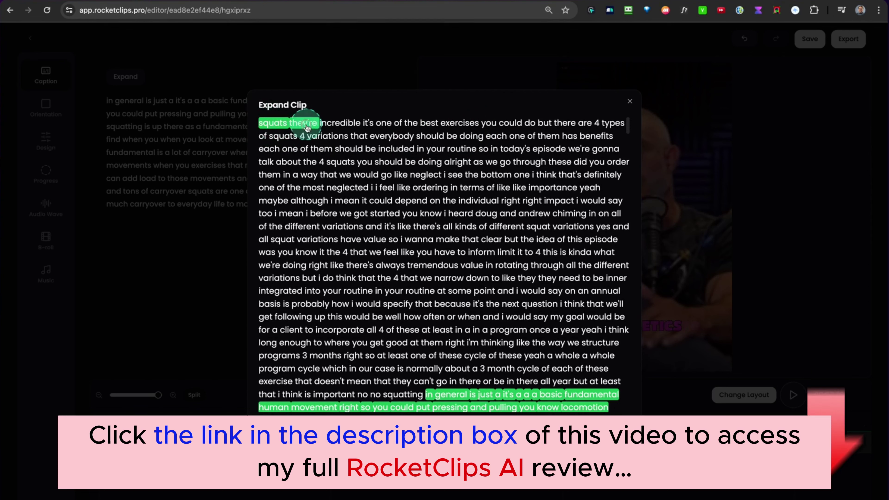
pyautogui.moveTo(426, 134); pyautogui.dragTo(387, 303)
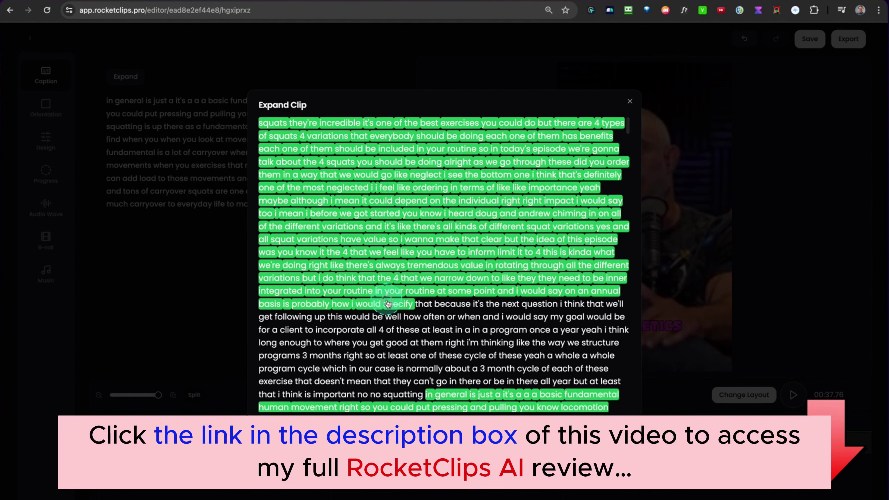
pyautogui.click(574, 423)
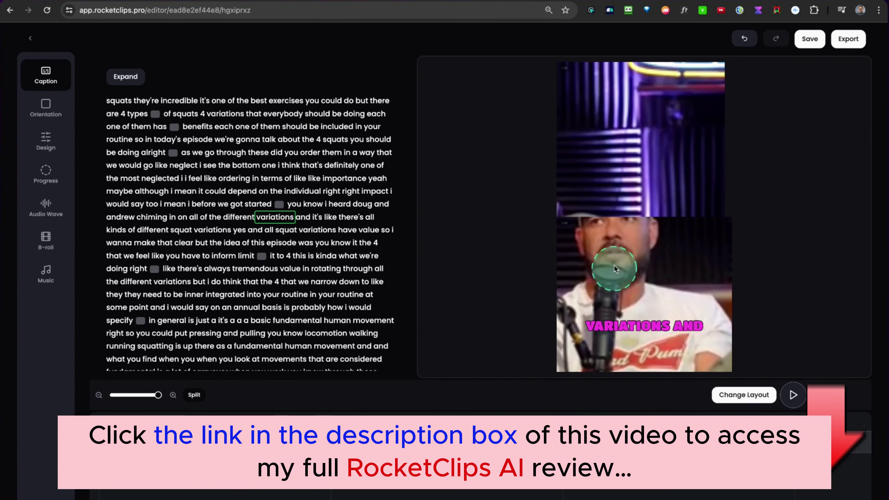
# Delete the words "through these did you order" from the caption transcript.
pyautogui.click(624, 171)
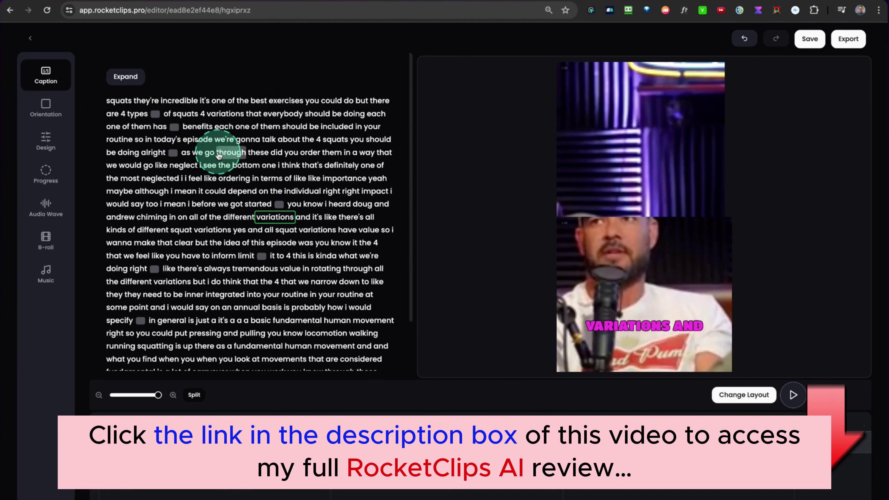
pyautogui.click(234, 154)
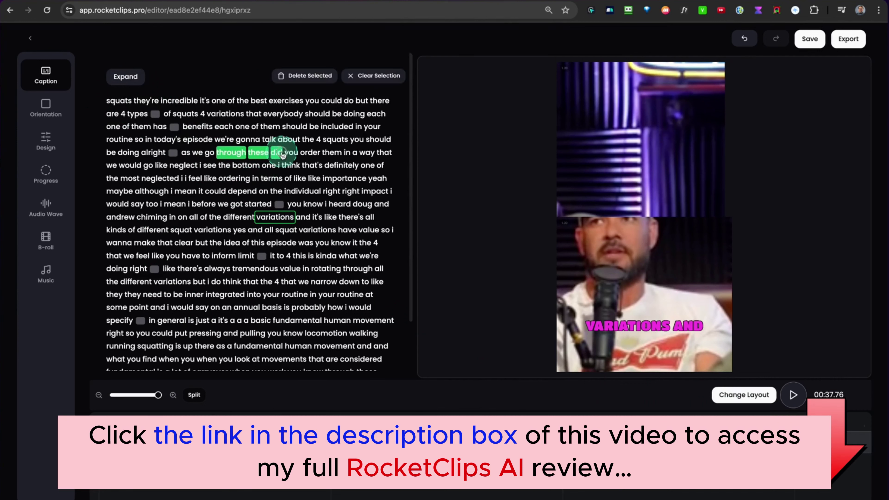
pyautogui.click(326, 79)
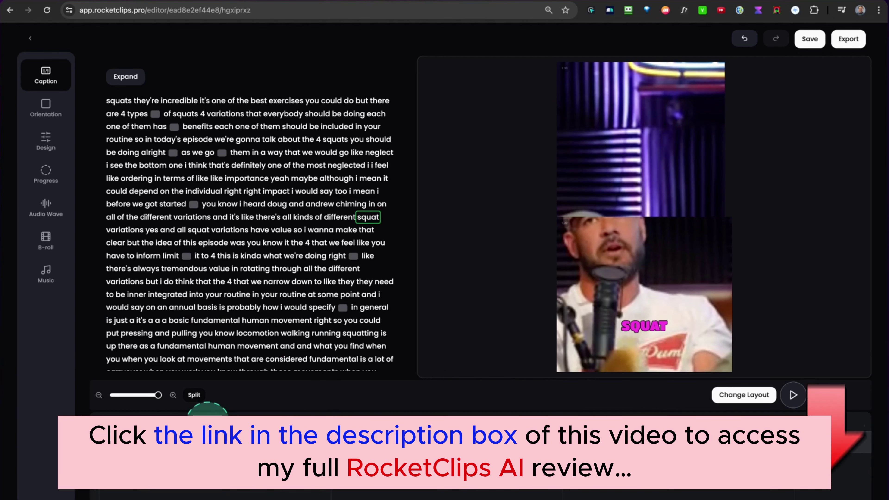
# Split the timeline after "incredible" and after "exercises", and delete the segment "it's one of the best exercises".
pyautogui.click(179, 100)
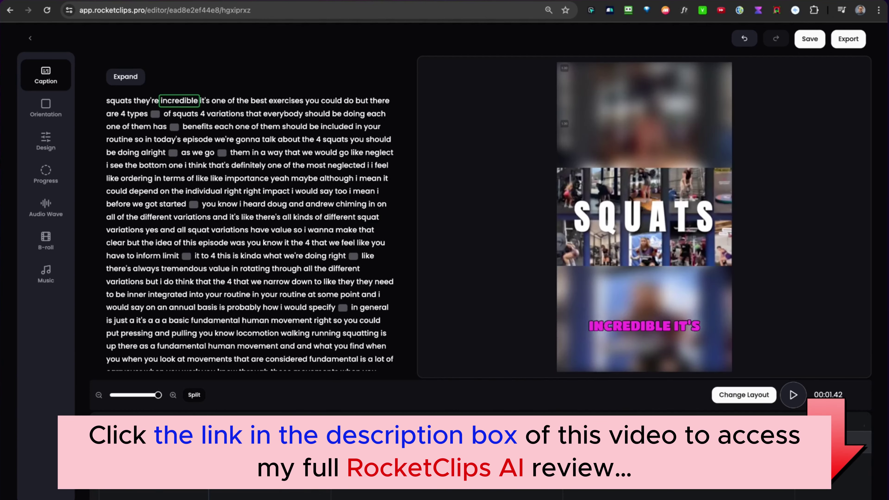
pyautogui.click(194, 396)
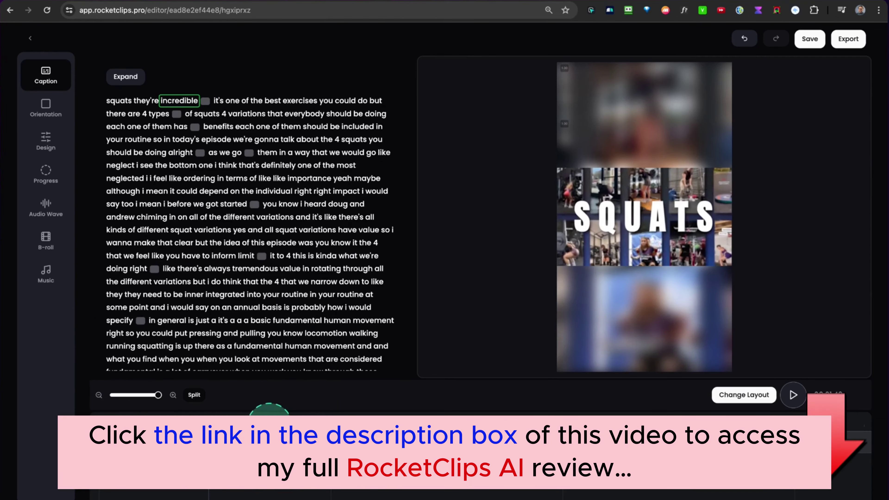
pyautogui.click(300, 101)
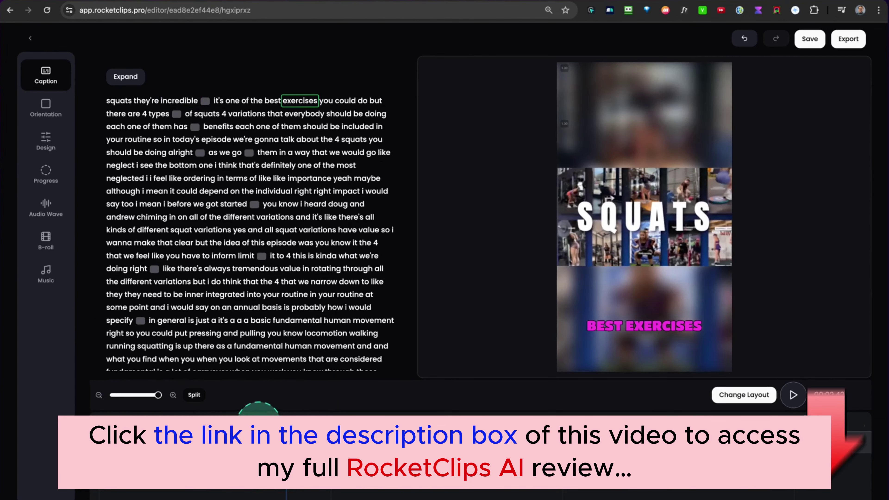
pyautogui.click(196, 400)
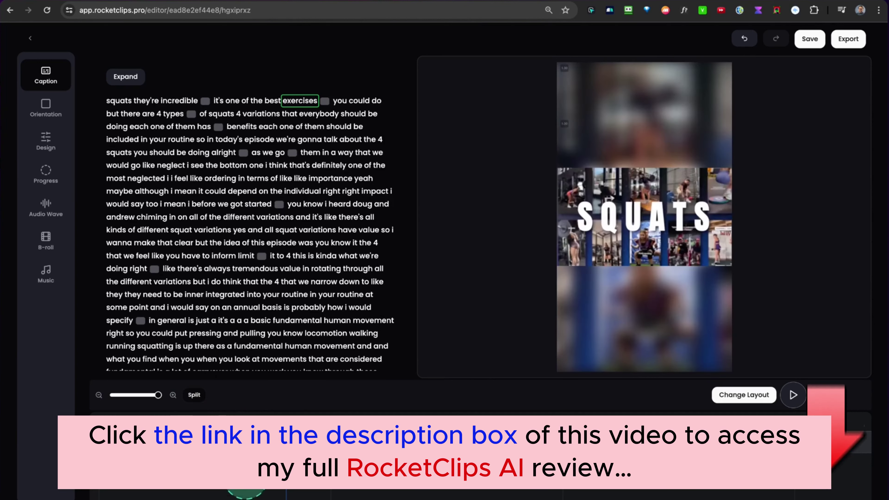
pyautogui.click(273, 101)
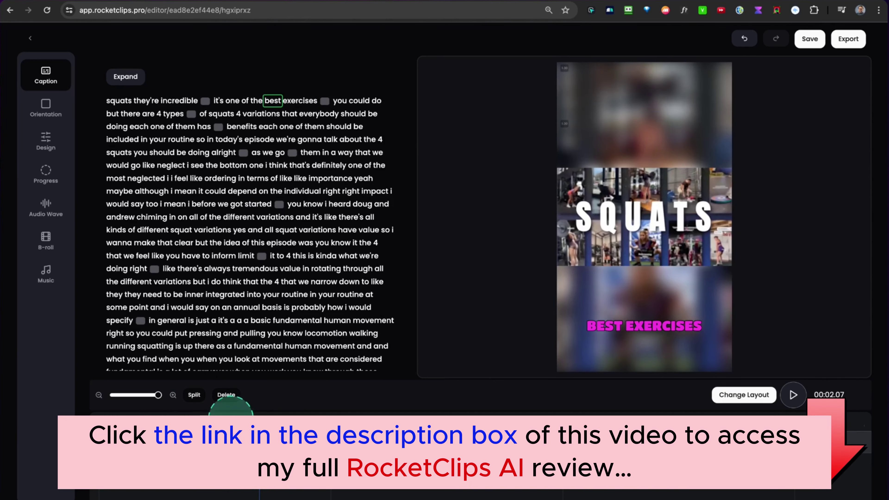
pyautogui.click(227, 395)
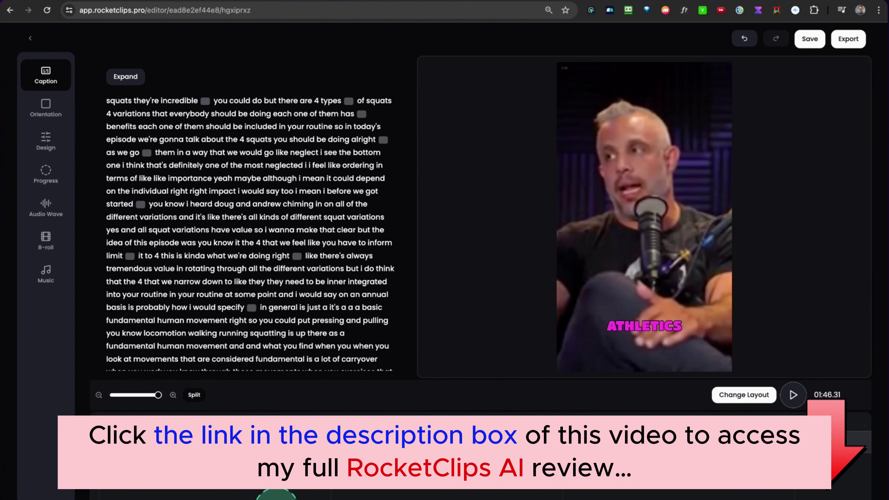
# Check the removed passages in the full transcript, and extend the opening timeline segment to restore the words "it's one".
pyautogui.click(328, 406)
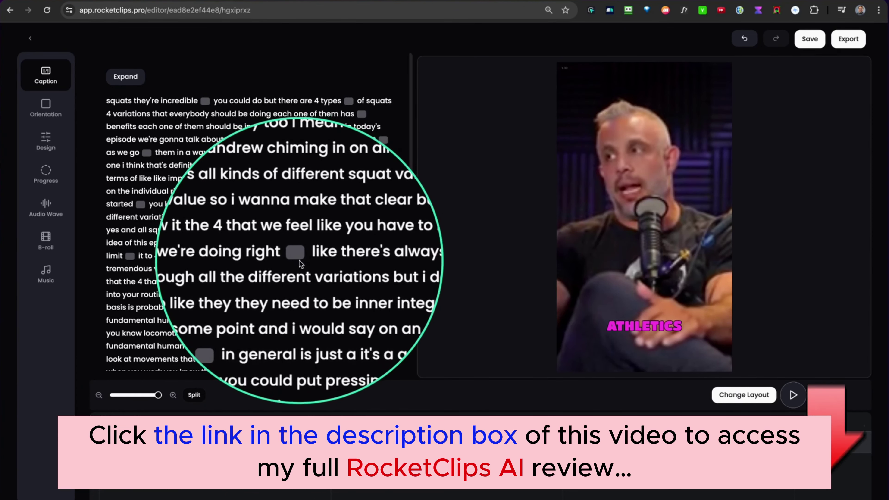
pyautogui.click(299, 259)
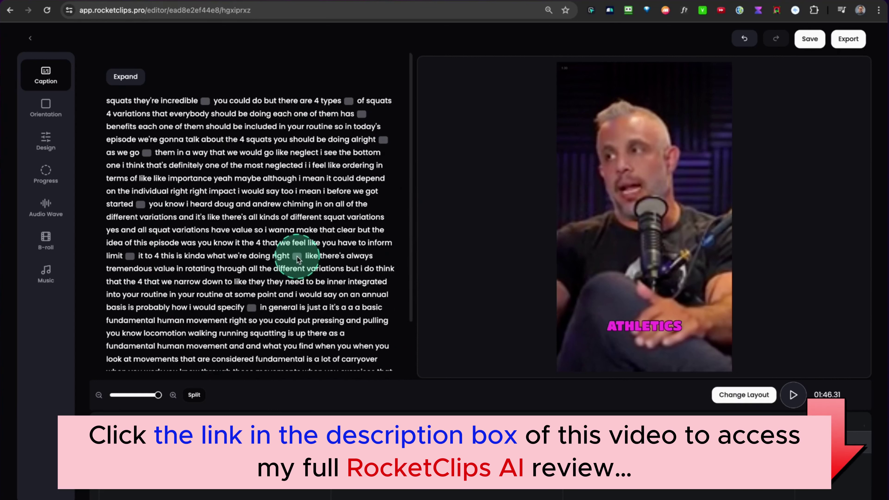
pyautogui.moveTo(142, 417); pyautogui.dragTo(227, 419)
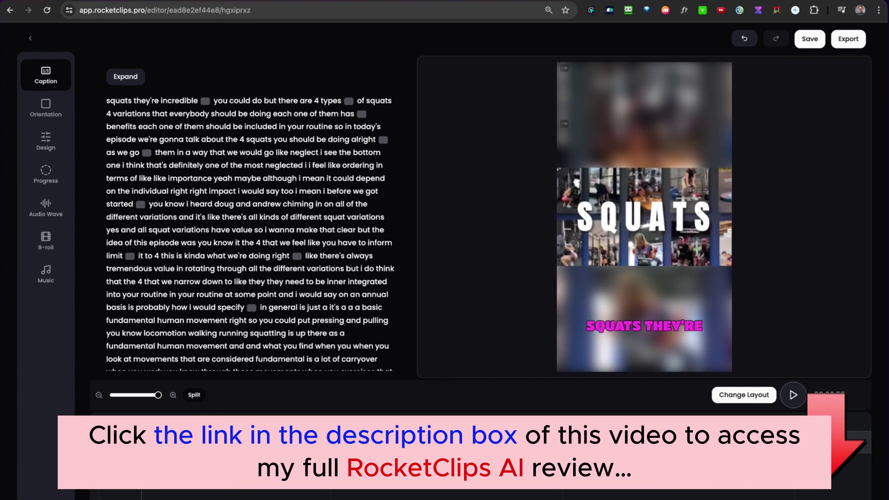
pyautogui.click(123, 76)
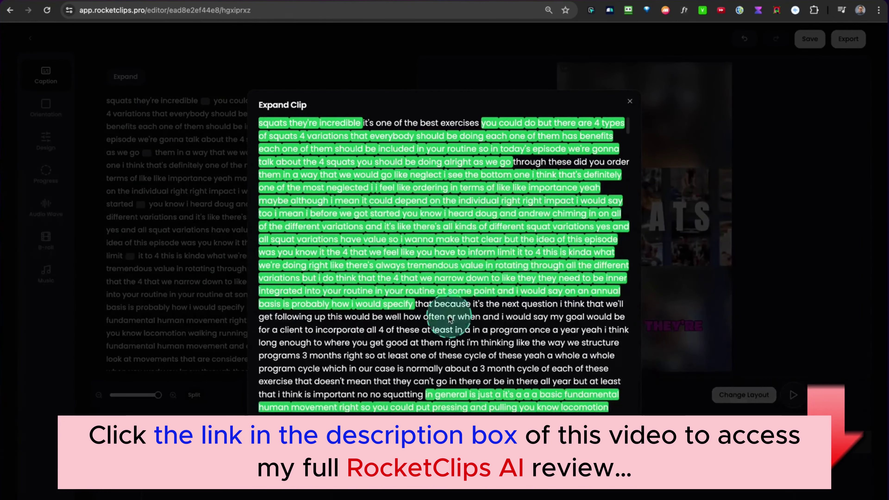
pyautogui.click(629, 101)
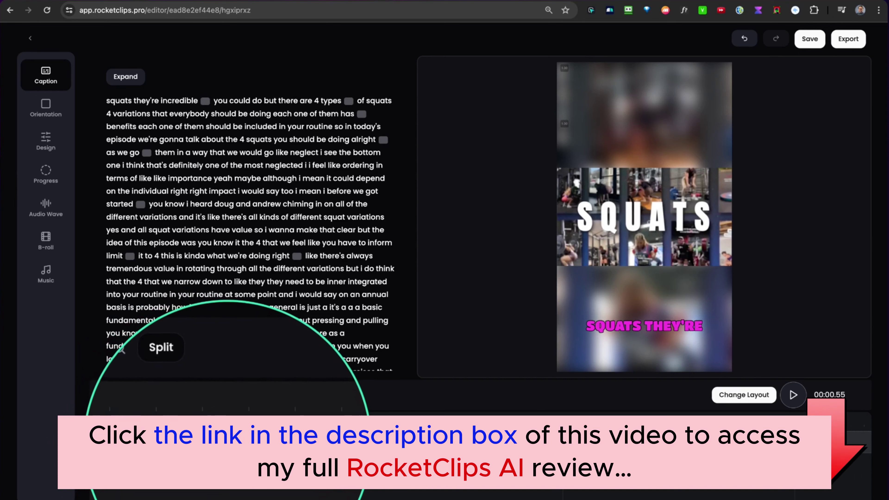
pyautogui.click(210, 420)
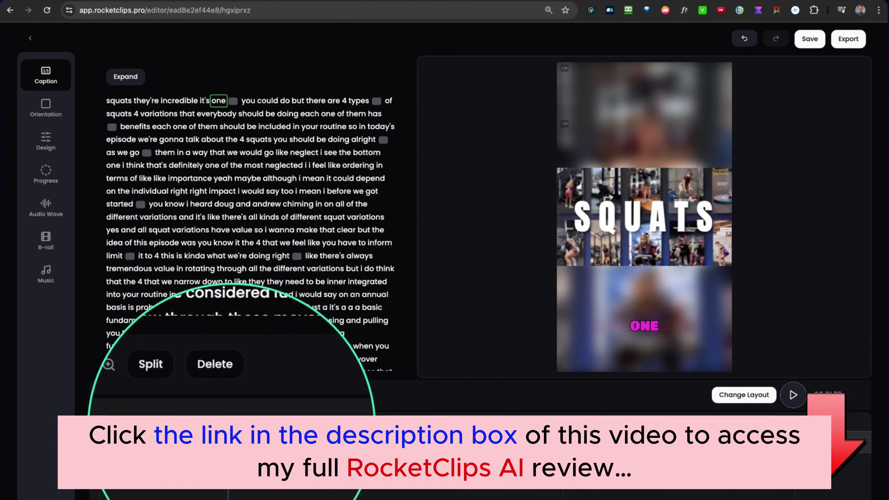
# Move the playhead to about 0:21, at the word "feel", and open that segment's layout for editing.
pyautogui.click(179, 101)
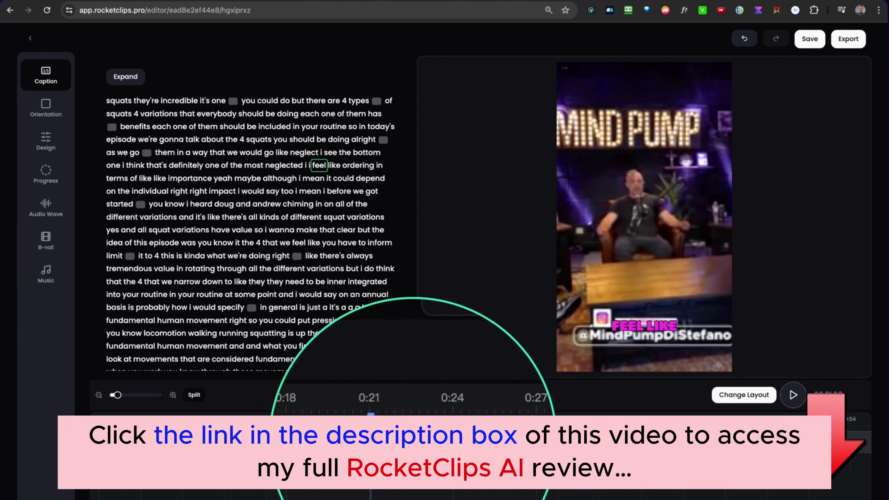
pyautogui.click(744, 396)
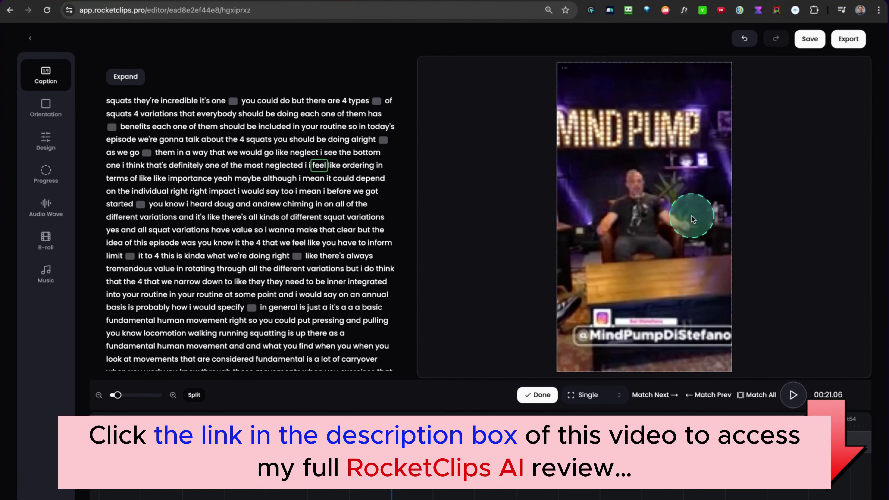
pyautogui.moveTo(559, 63); pyautogui.dragTo(724, 357)
# Change the segment's layout to Letterboxed and examine how all three speakers fit in the frame.
pyautogui.click(599, 395)
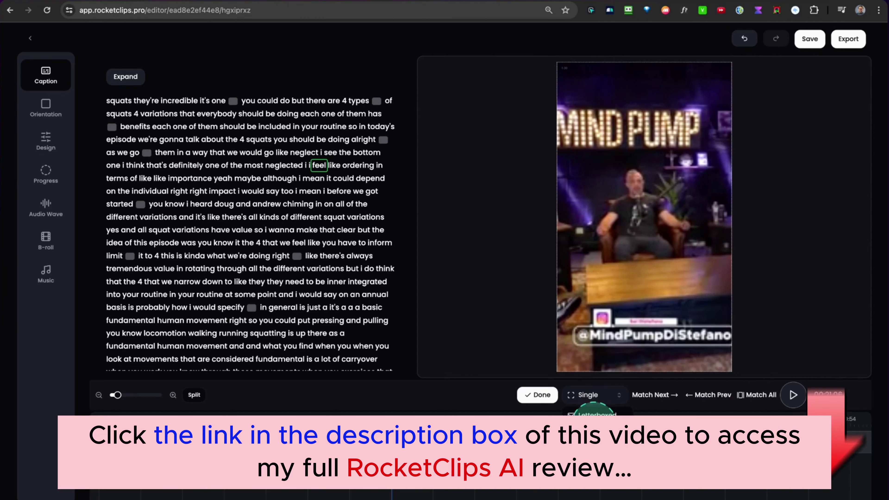
pyautogui.click(595, 414)
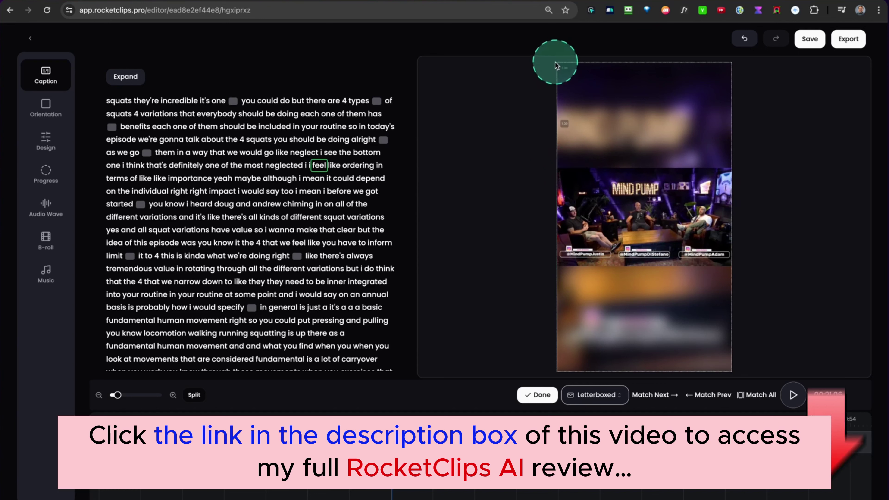
pyautogui.moveTo(556, 63); pyautogui.dragTo(730, 374)
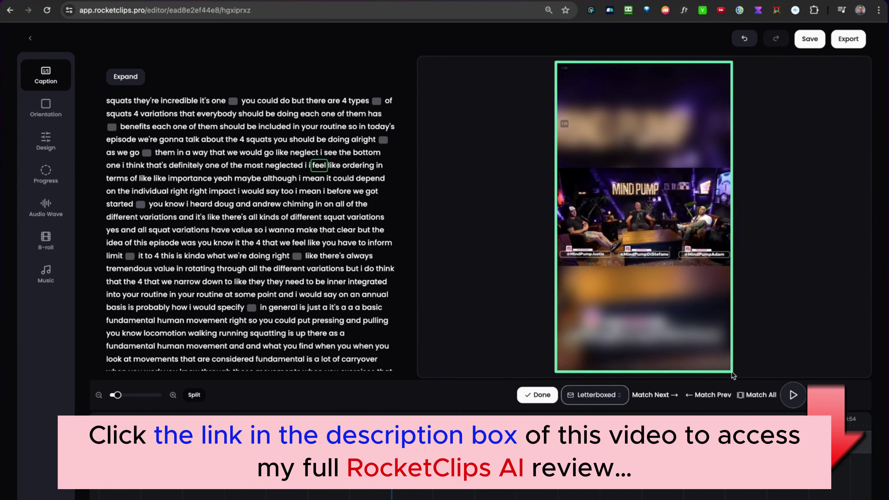
pyautogui.click(731, 230)
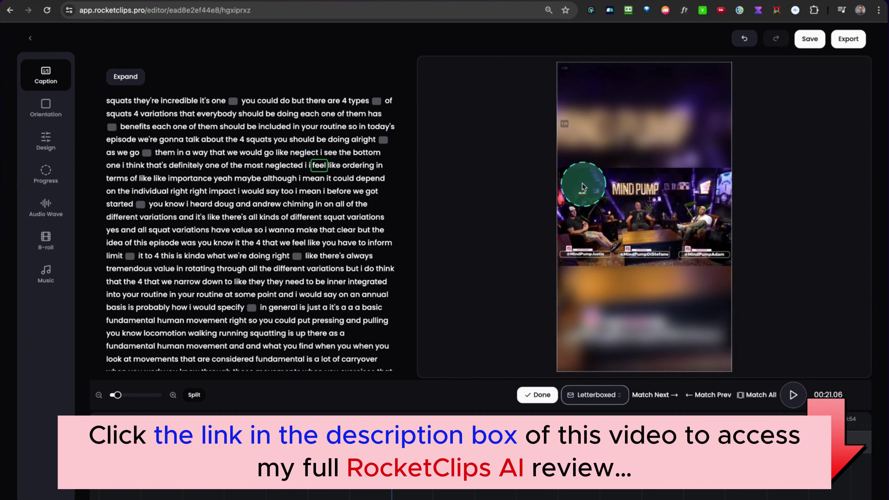
pyautogui.click(671, 232)
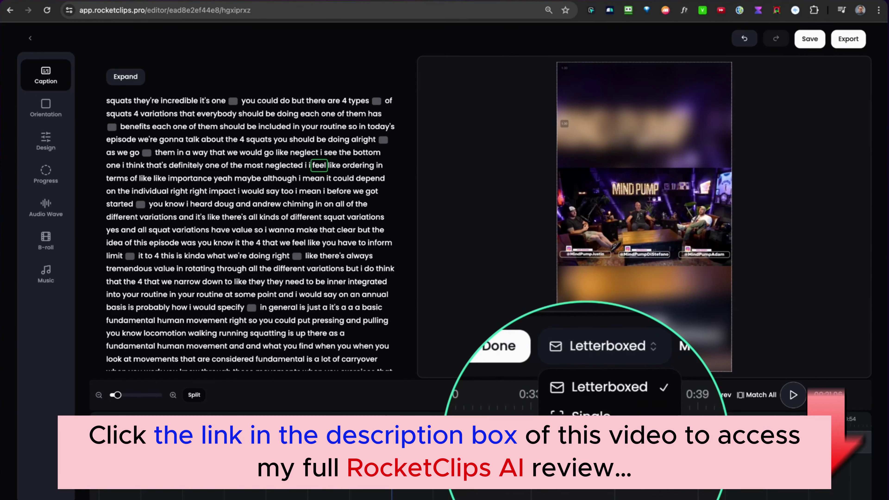
# Set the segment's layout to Two and reframe the lower panel on the speaker in the white cap.
pyautogui.click(595, 440)
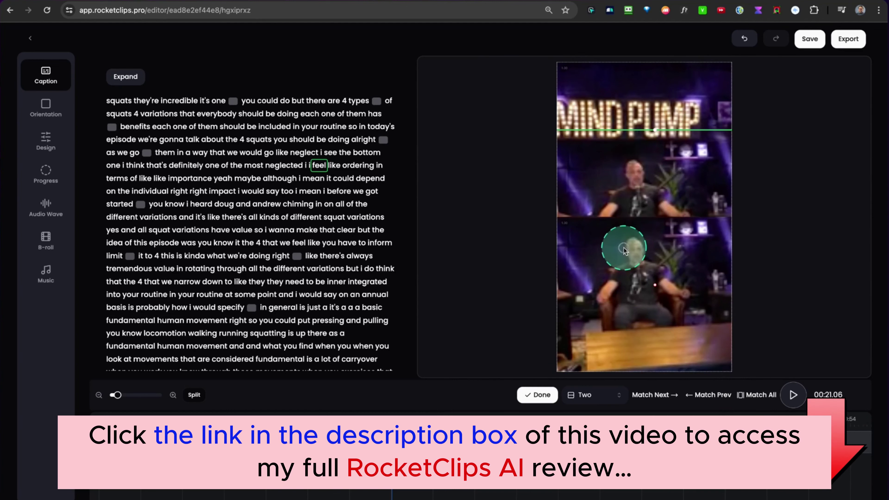
pyautogui.moveTo(624, 249); pyautogui.dragTo(687, 280)
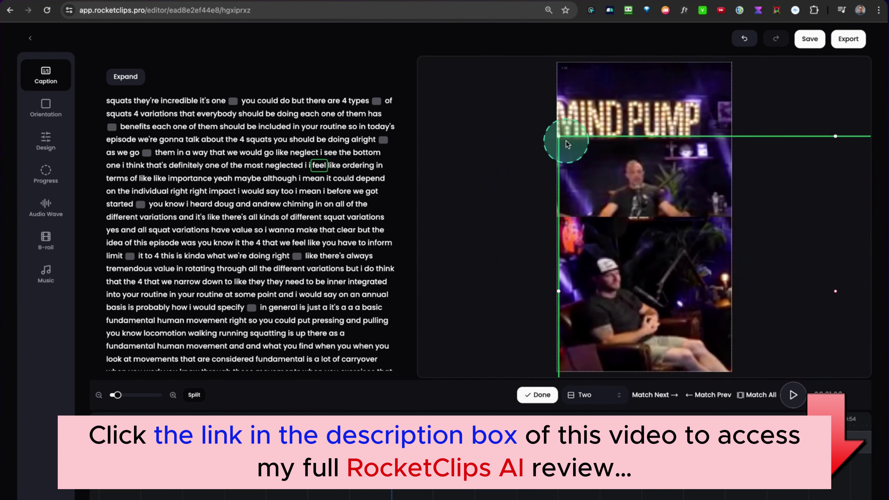
pyautogui.moveTo(558, 135); pyautogui.dragTo(422, 76)
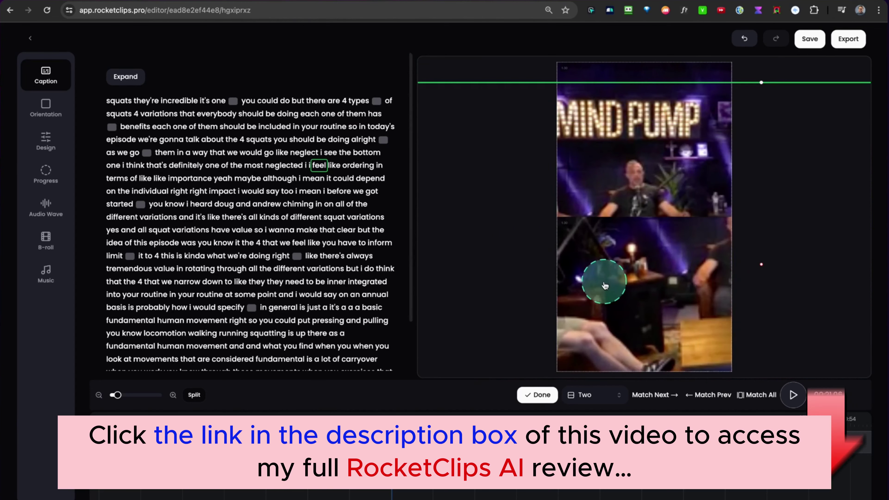
pyautogui.moveTo(605, 278); pyautogui.dragTo(792, 308)
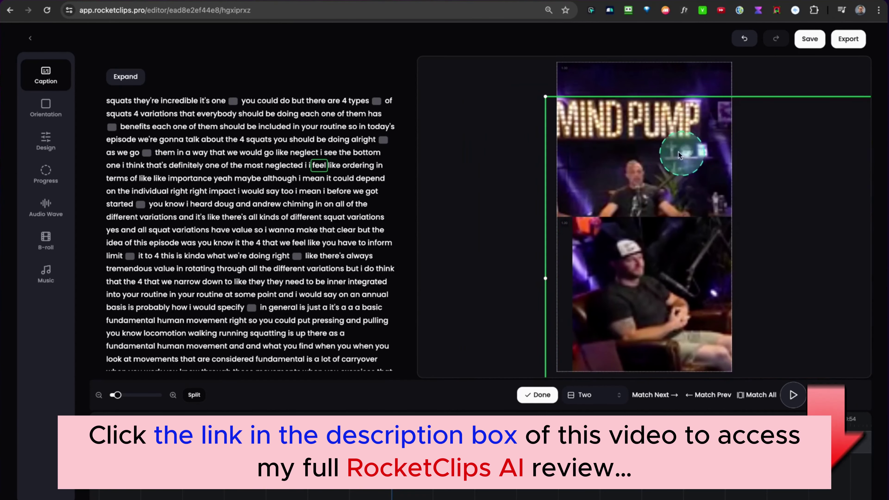
# Reframe the upper panel on the middle speaker in the black T-shirt, adjust the lower panel on the speaker in the white cap, and finish the layout.
pyautogui.click(663, 139)
pyautogui.click(621, 164)
pyautogui.moveTo(613, 182); pyautogui.dragTo(787, 172)
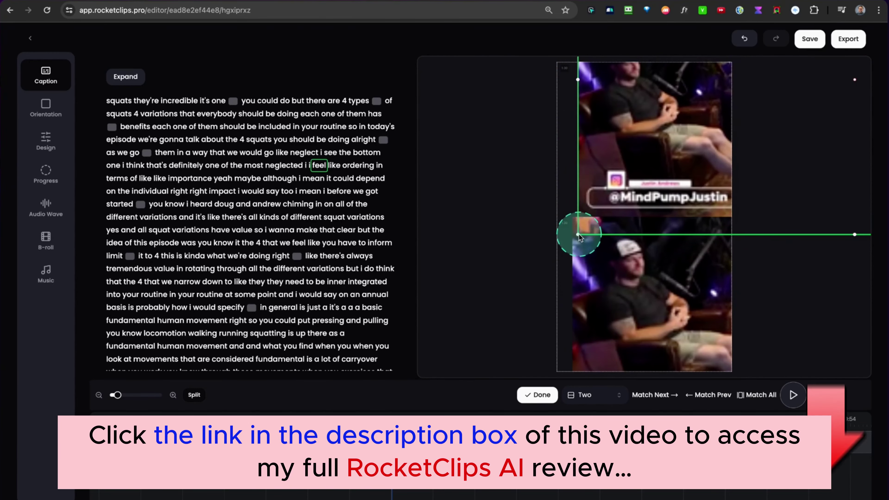
pyautogui.moveTo(579, 237); pyautogui.dragTo(532, 189)
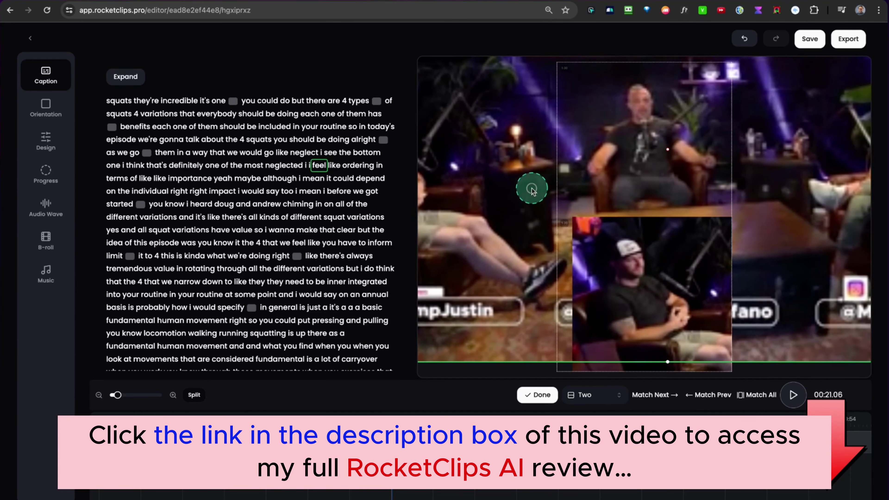
pyautogui.moveTo(618, 305); pyautogui.dragTo(638, 299)
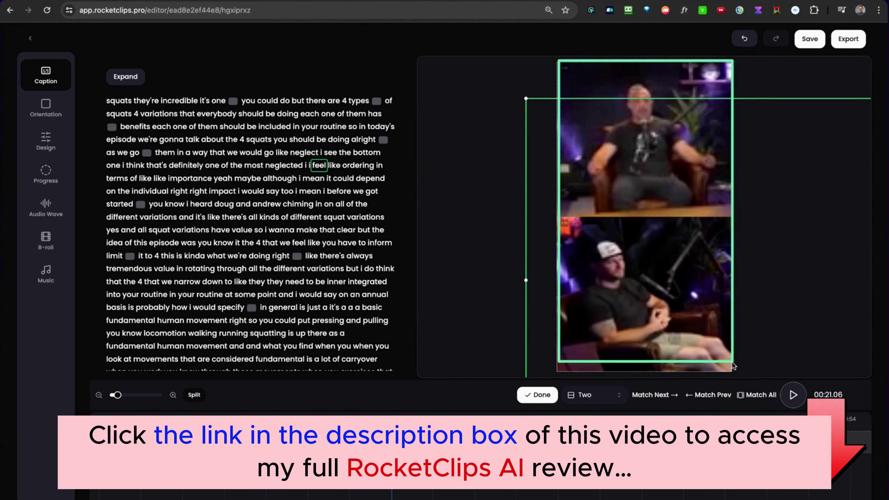
pyautogui.click(540, 398)
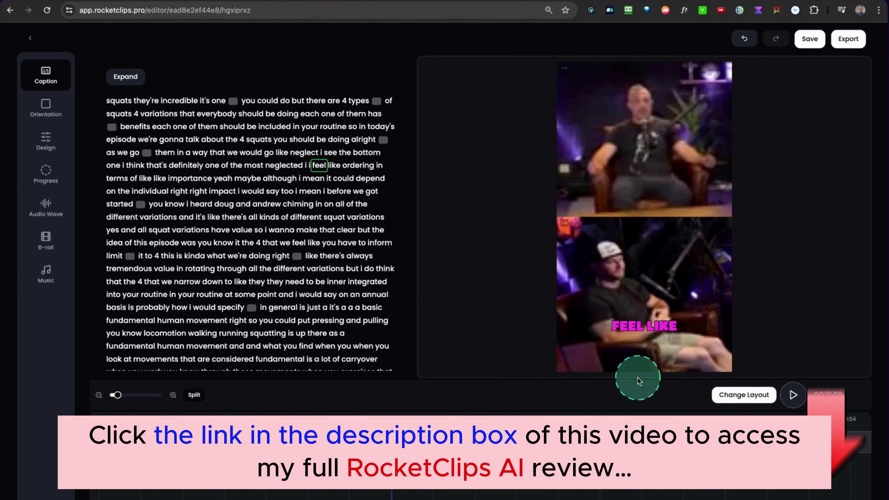
# Compare the speaker framing in the timeline segments around 0:28, 0:35 and 0:40.
pyautogui.click(589, 422)
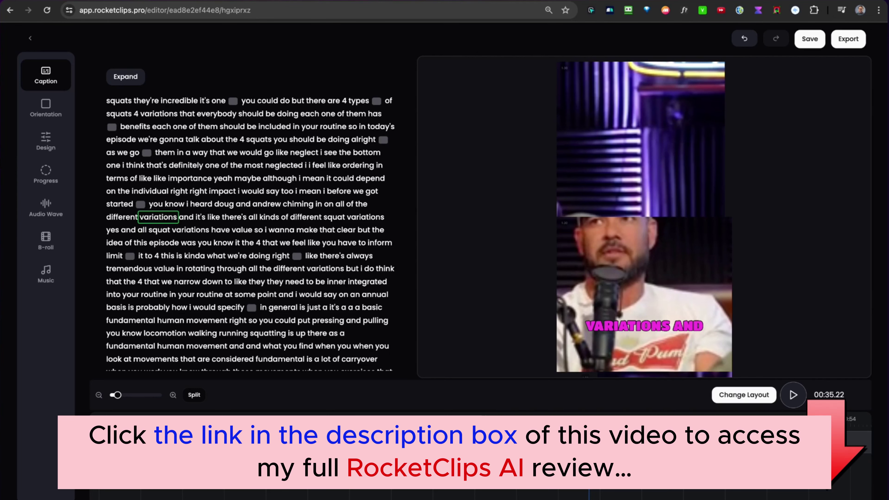
pyautogui.click(492, 417)
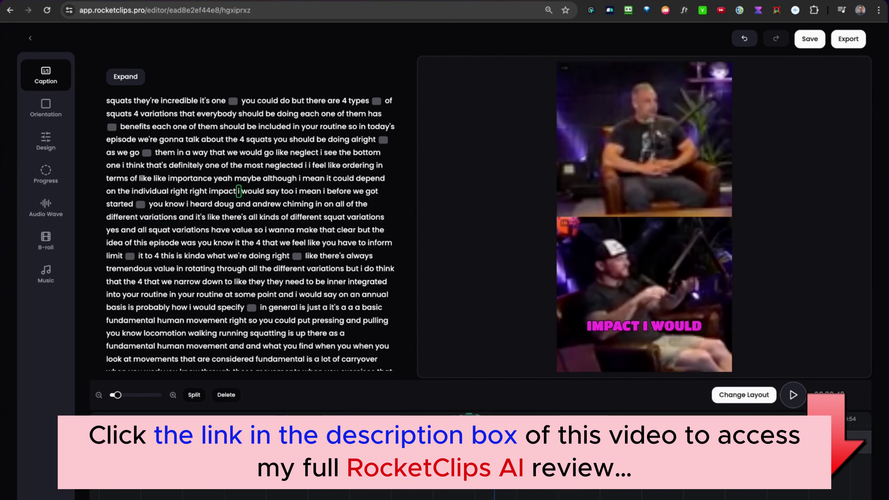
pyautogui.click(729, 401)
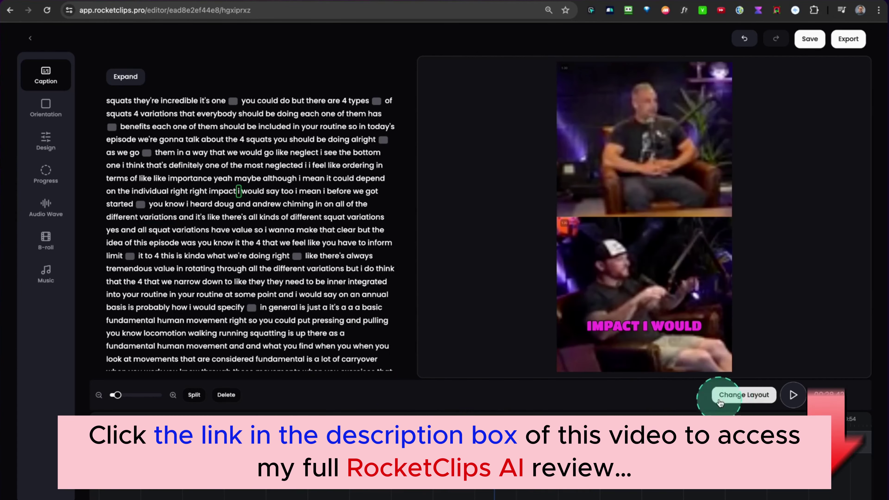
pyautogui.click(498, 419)
pyautogui.click(577, 411)
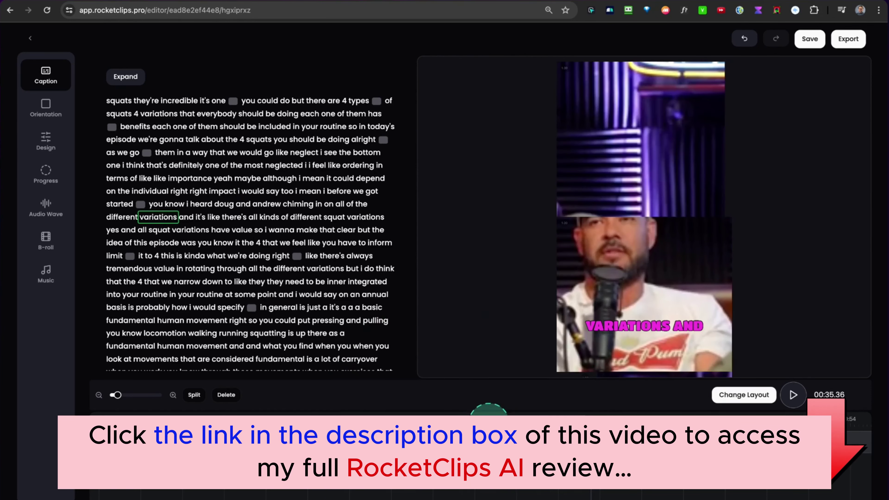
pyautogui.click(490, 419)
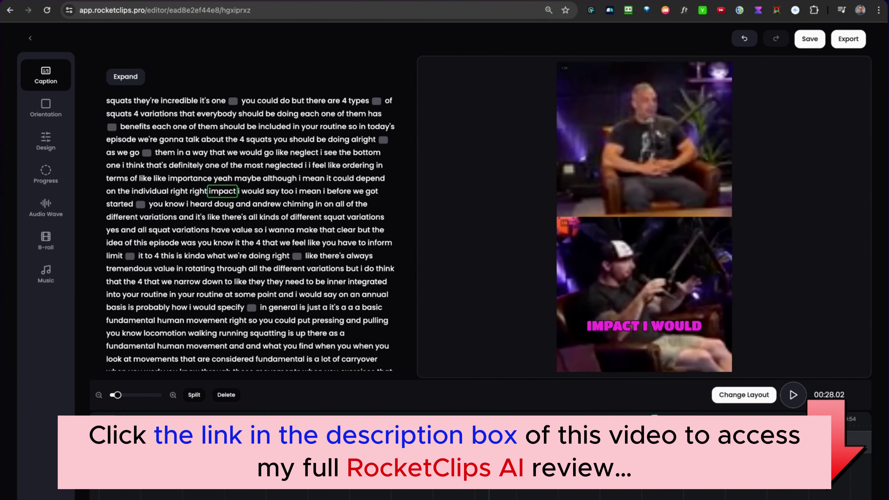
pyautogui.click(581, 410)
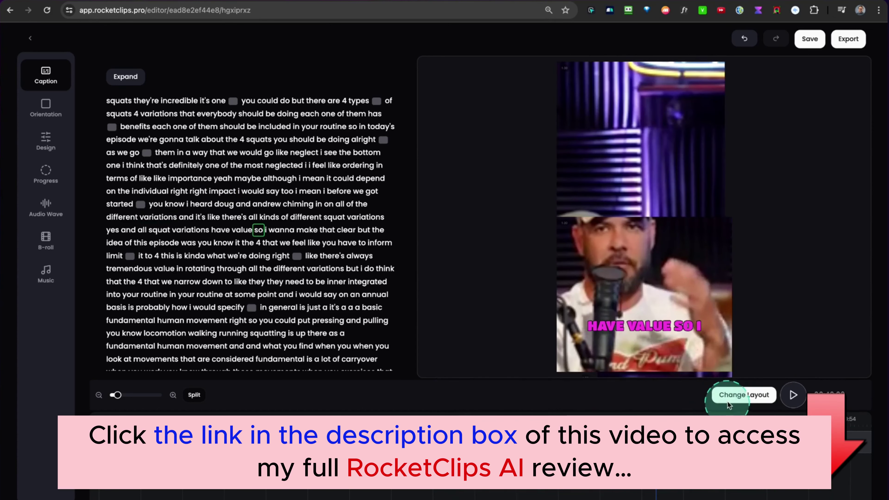
# Open the layout settings at about 0:40, check the layout types of the segments at "maybe", "this" and "clear", and close layout editing.
pyautogui.click(733, 396)
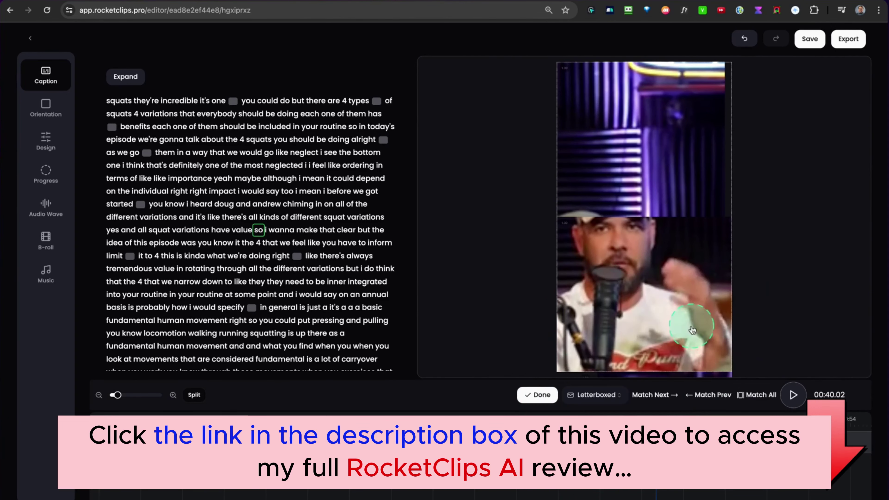
pyautogui.click(247, 178)
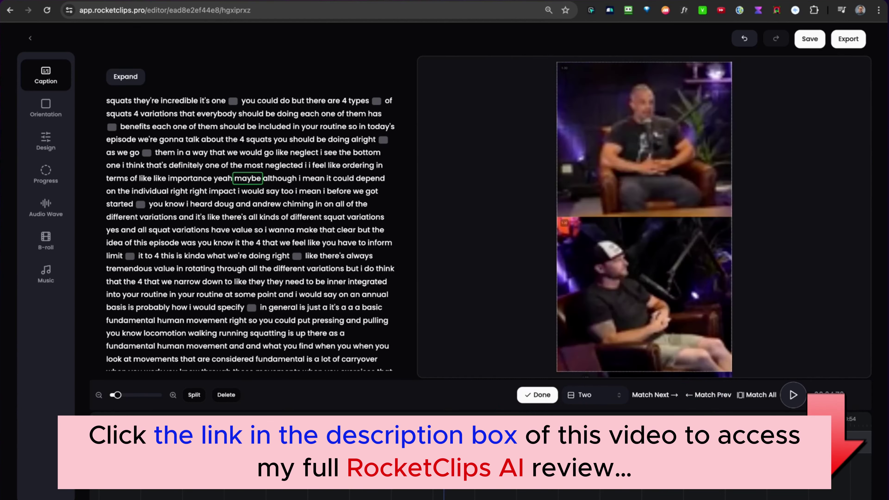
pyautogui.click(656, 394)
pyautogui.click(760, 396)
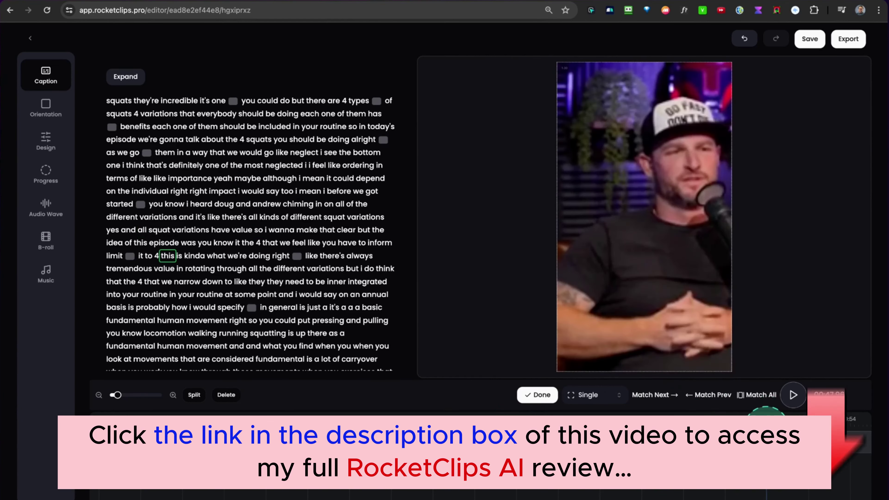
pyautogui.click(658, 395)
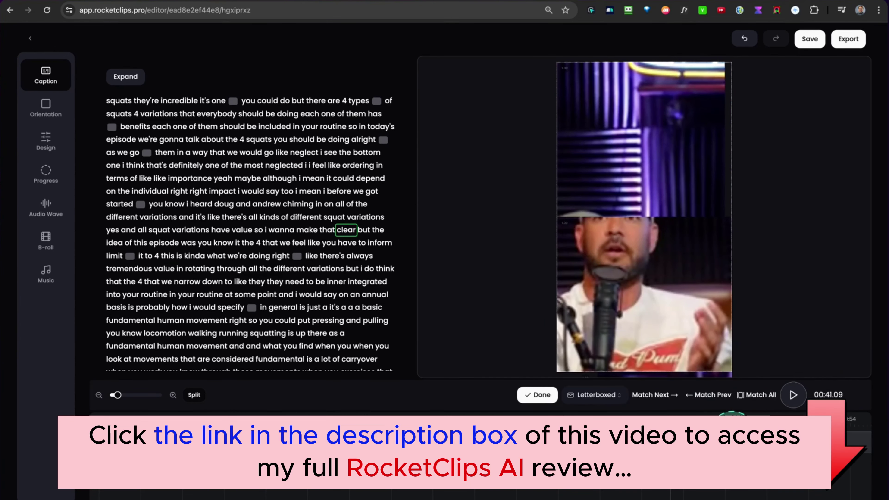
pyautogui.click(540, 402)
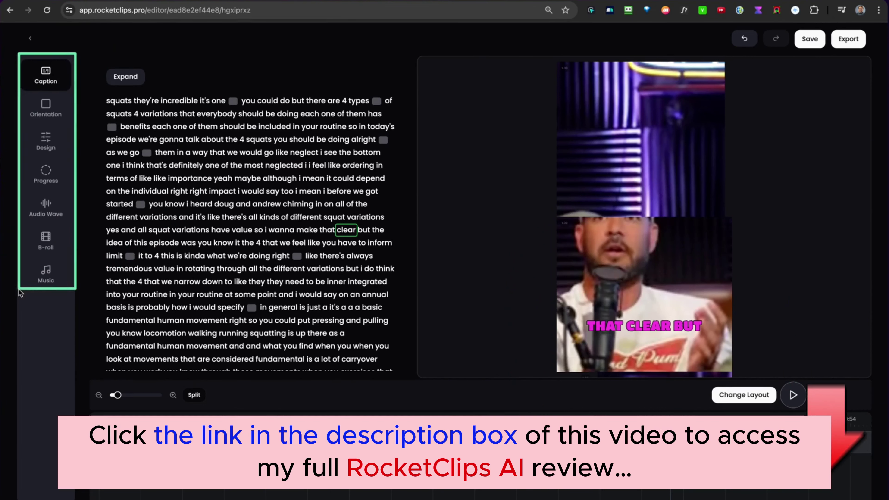
# Preview the Minimalist, Techy and Karaoke caption presets in the design settings and apply the MineCraft preset.
pyautogui.click(48, 146)
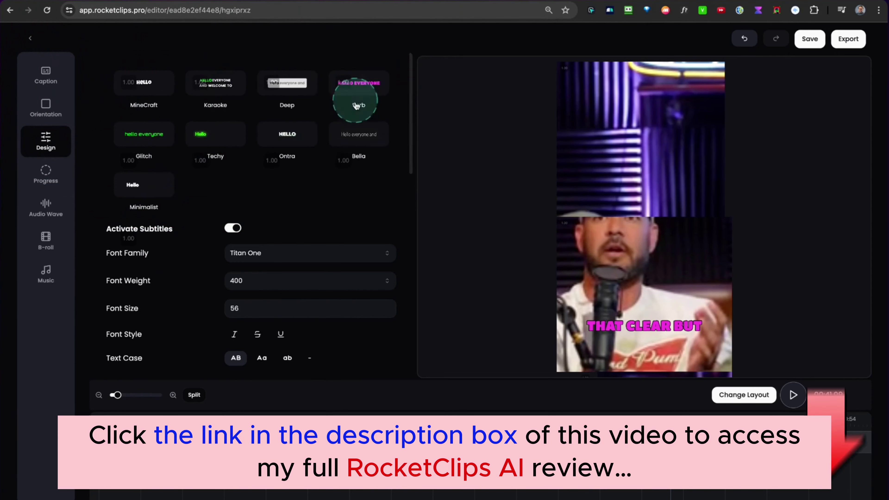
pyautogui.click(159, 95)
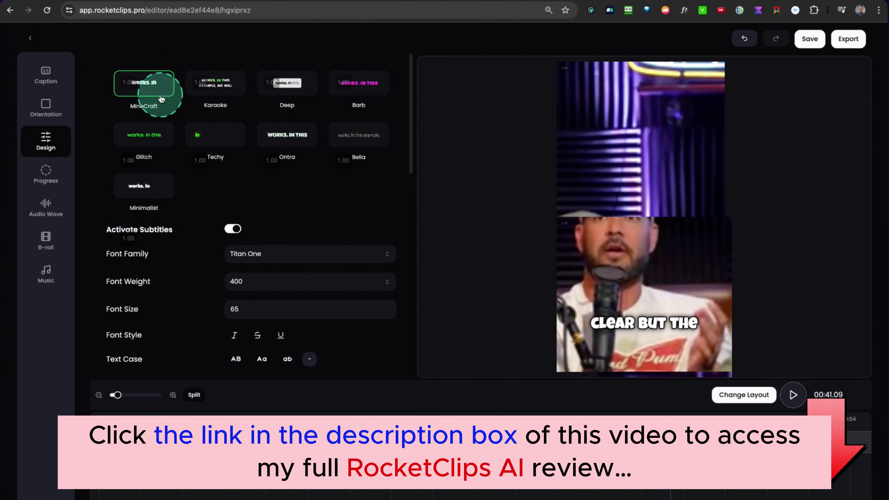
pyautogui.scroll(-1, 170, 101)
pyautogui.scroll(1, 171, 111)
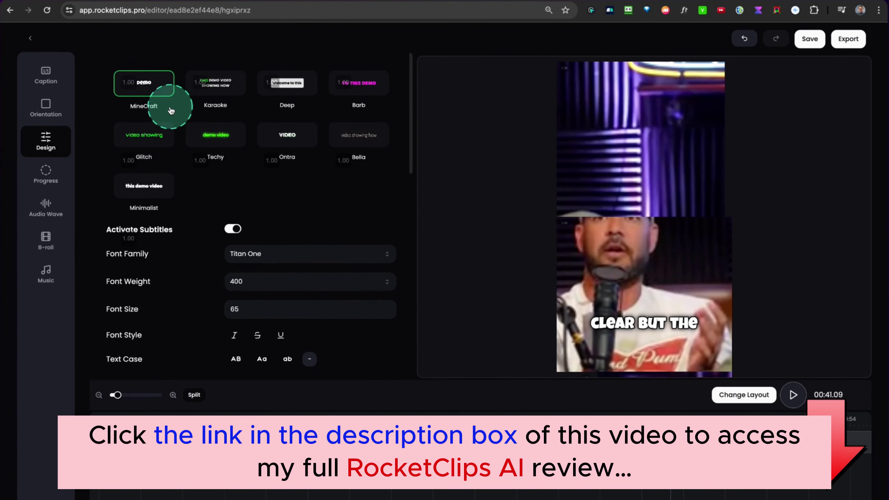
pyautogui.click(153, 198)
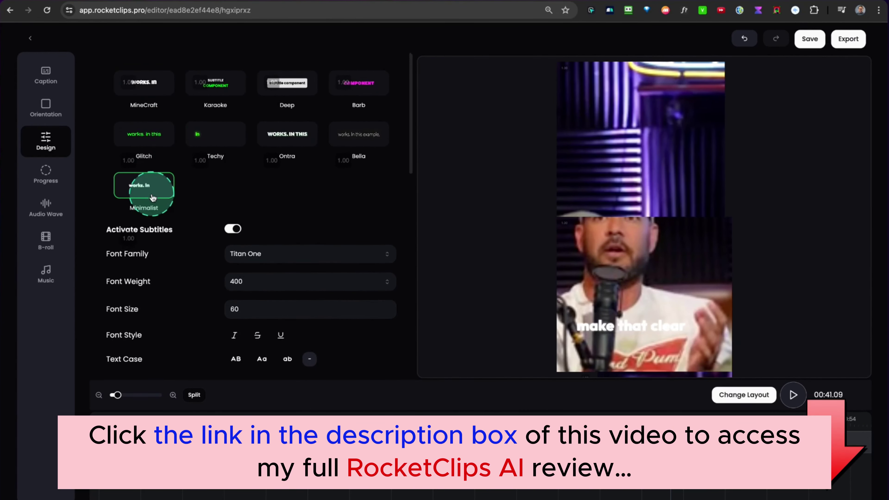
pyautogui.click(212, 146)
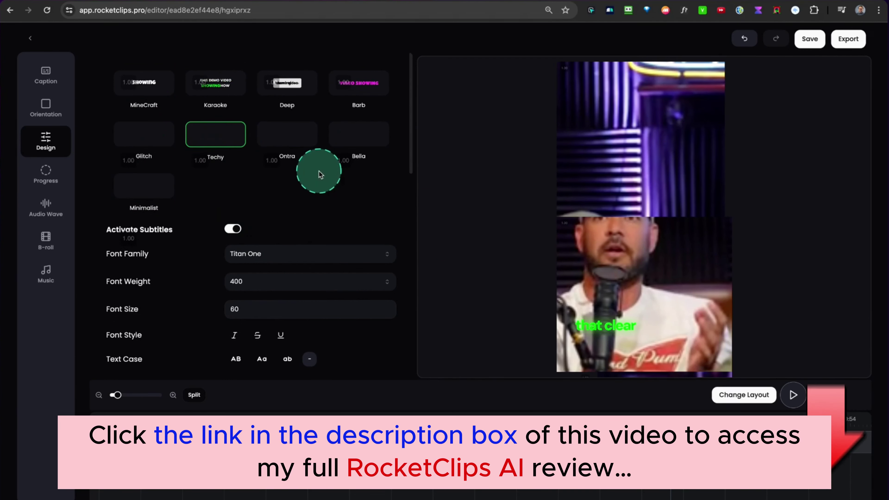
pyautogui.click(216, 96)
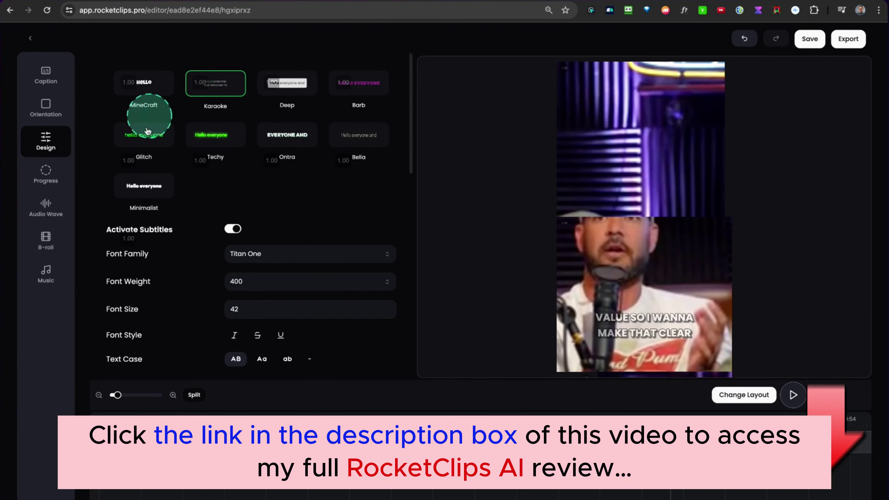
pyautogui.click(153, 97)
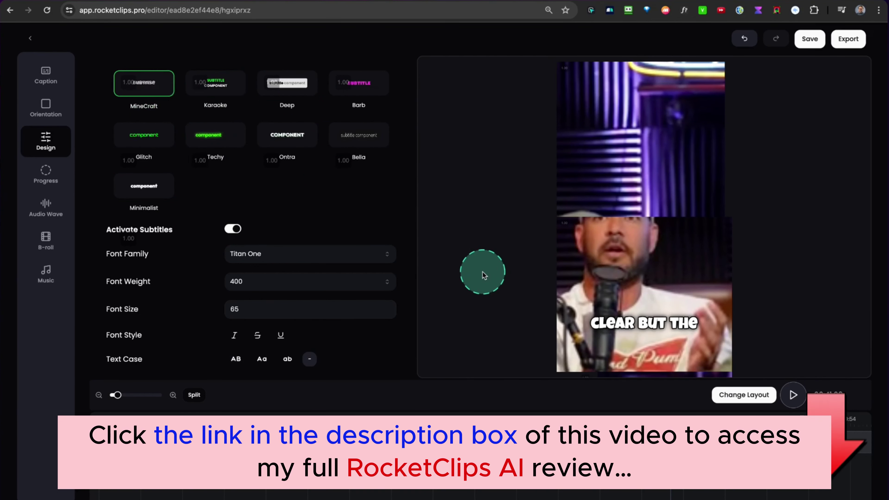
# Review the caption formatting options, and turn the subtitles off and back on.
pyautogui.scroll(-3, 261, 223)
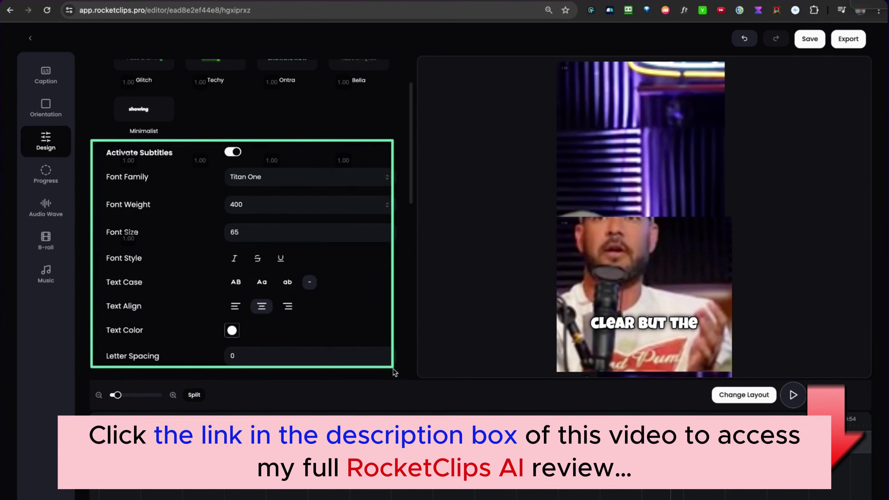
pyautogui.scroll(1, 250, 229)
pyautogui.scroll(2, 250, 229)
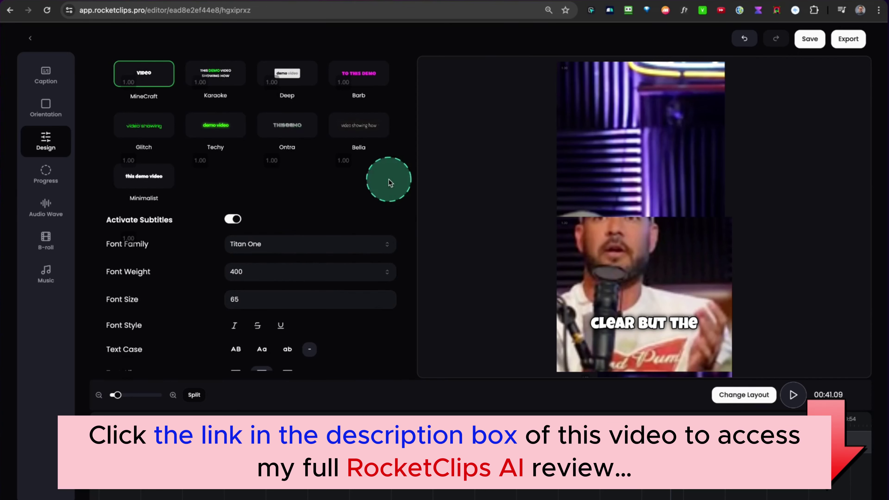
pyautogui.click(232, 221)
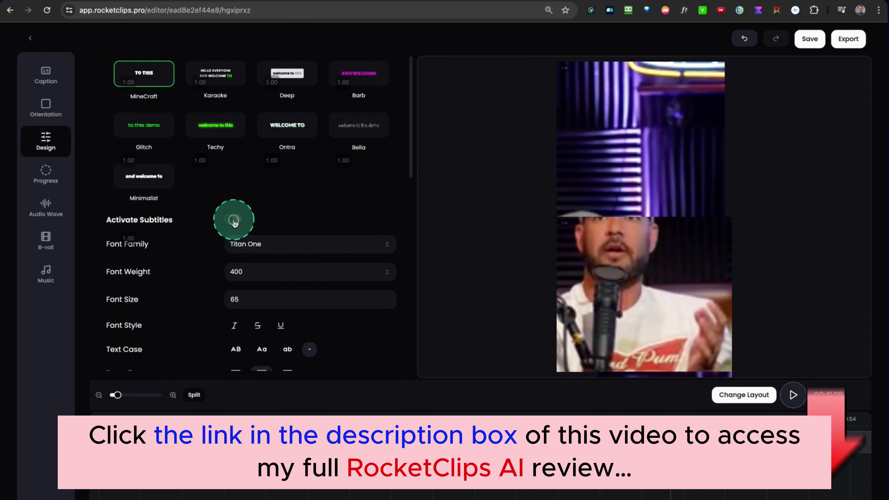
pyautogui.click(234, 221)
# Try the Space Mono and Sora font families on the captions.
pyautogui.scroll(-3, 333, 242)
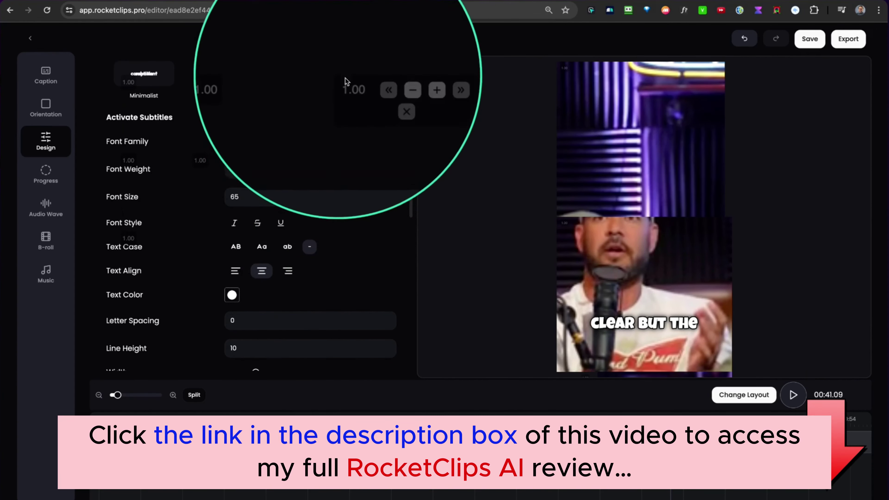
pyautogui.scroll(2, 370, 198)
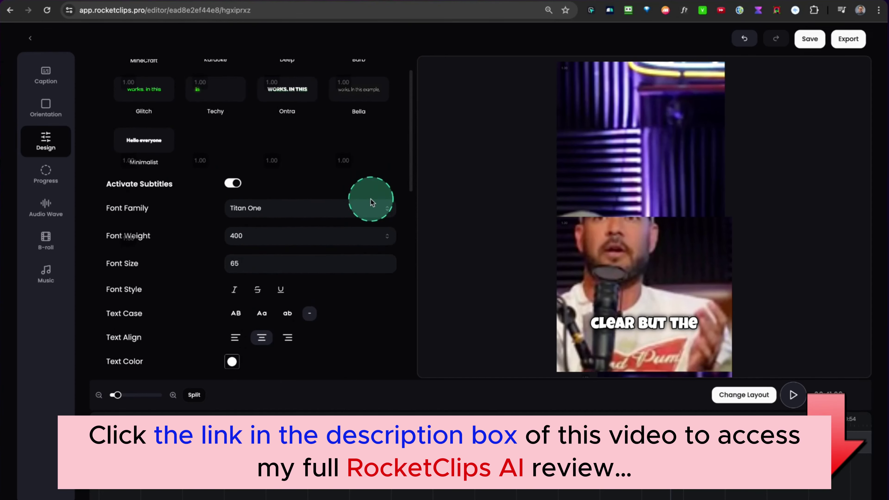
pyautogui.scroll(-1, 357, 227)
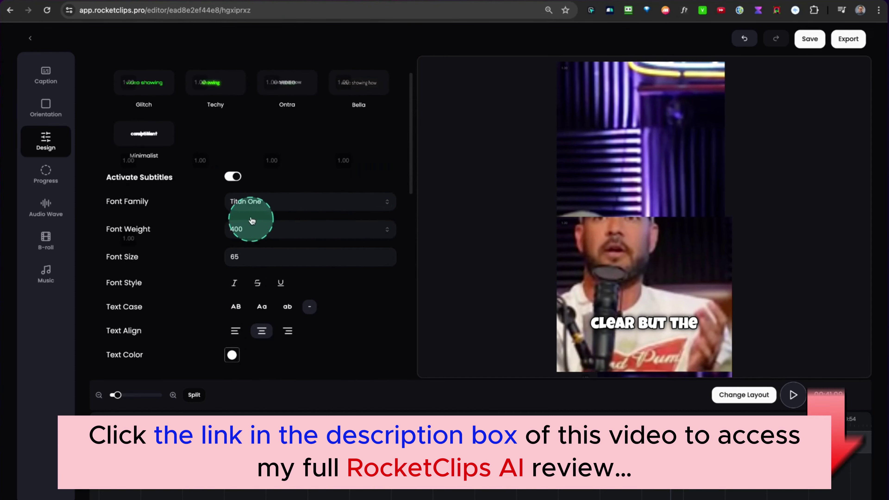
pyautogui.click(256, 202)
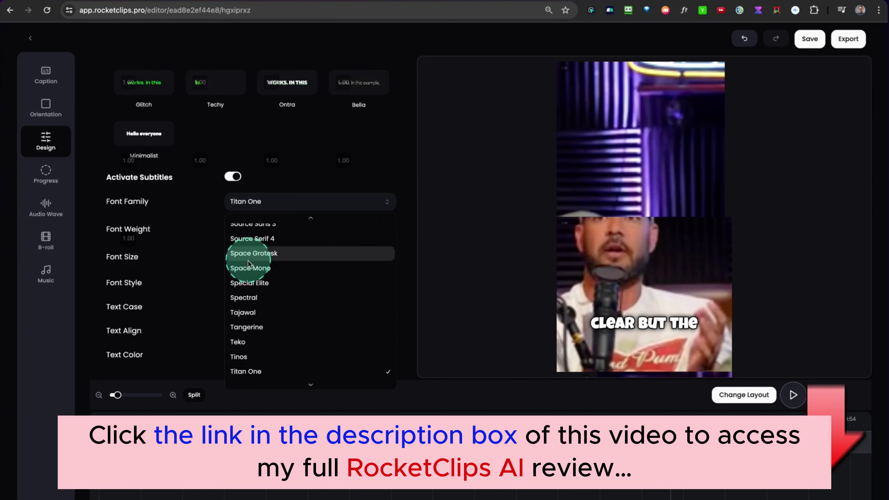
pyautogui.click(256, 268)
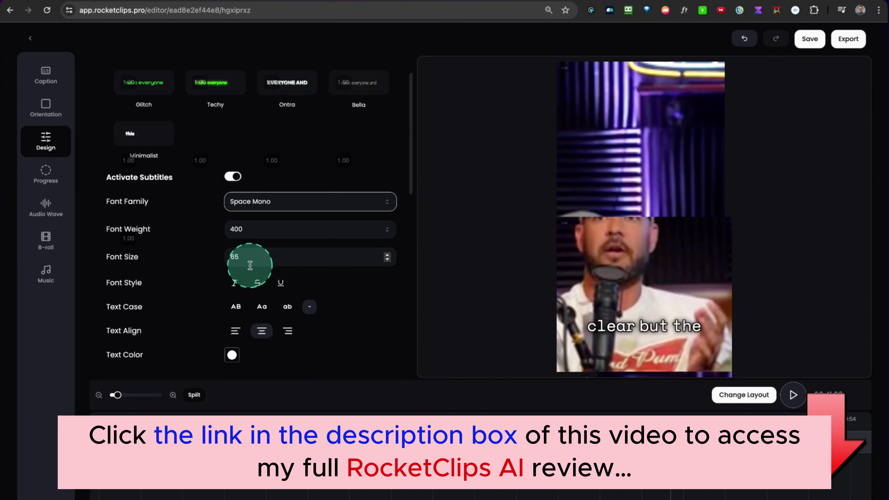
pyautogui.click(268, 207)
pyautogui.click(257, 294)
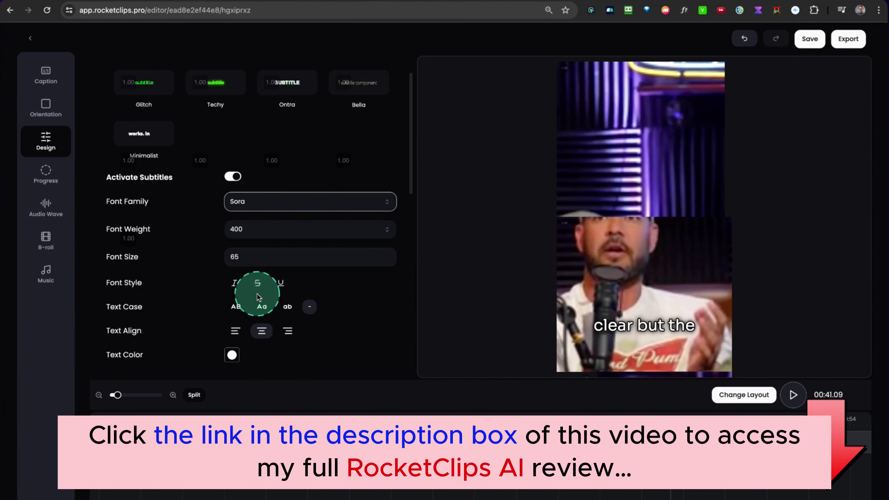
# Set the caption font family to Sarabun and the font weight to 600.
pyautogui.click(276, 207)
pyautogui.scroll(1, 276, 247)
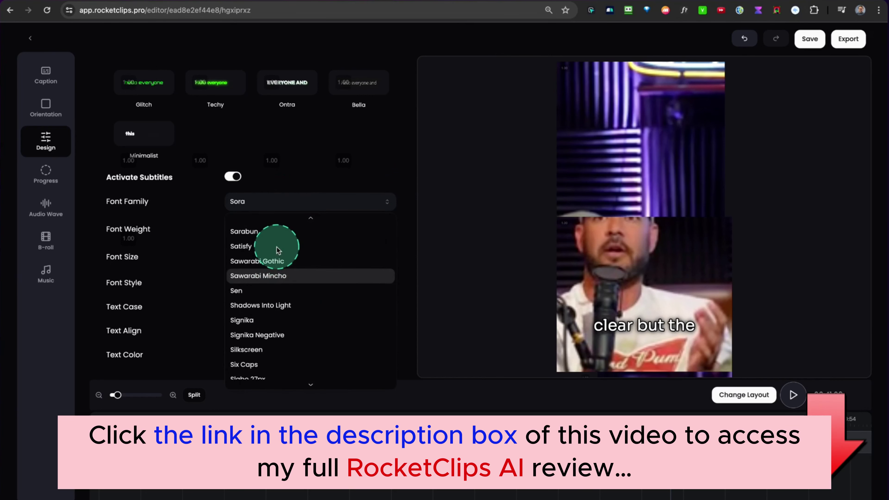
pyautogui.click(266, 232)
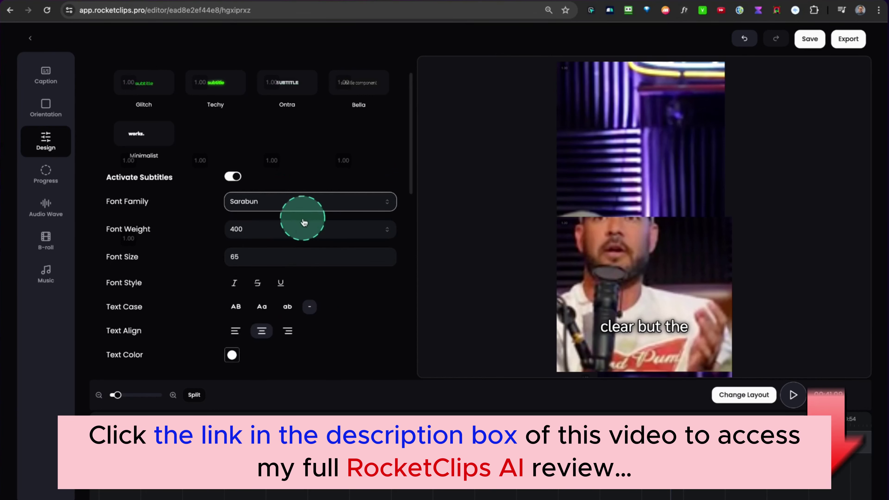
pyautogui.click(240, 227)
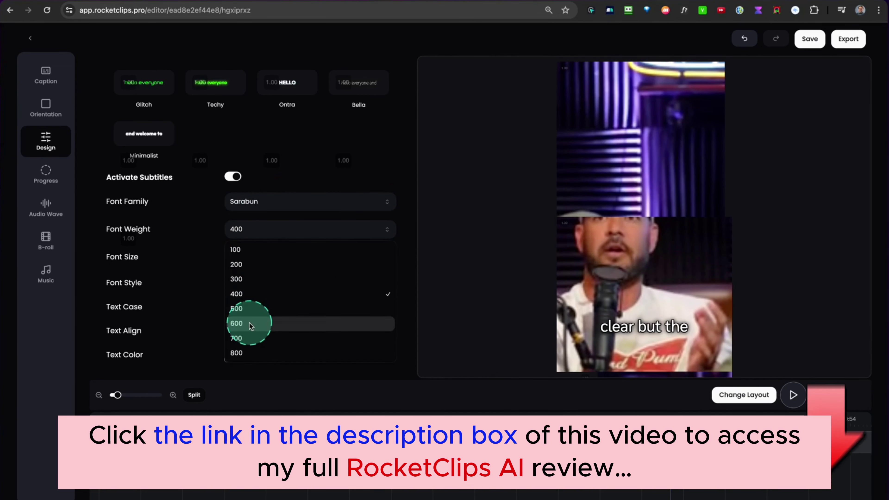
pyautogui.click(250, 324)
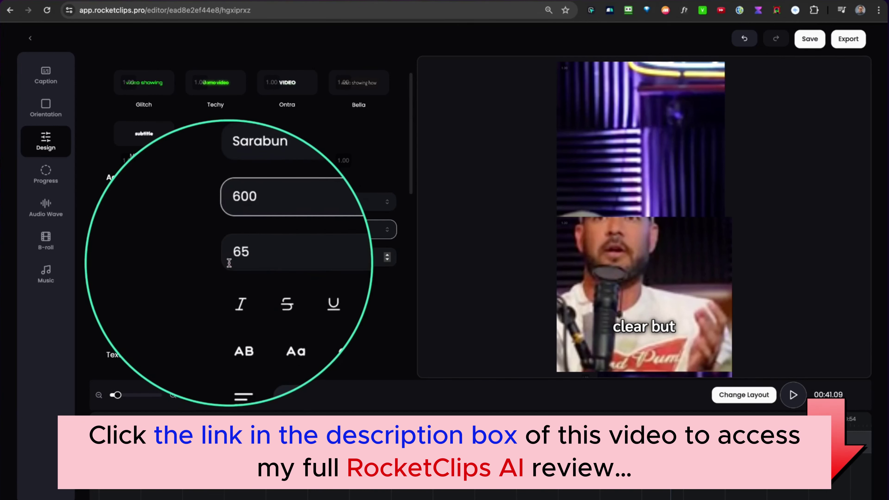
# Set the caption font size to 70 and make the caption text italic.
pyautogui.click(387, 255)
pyautogui.click(387, 254)
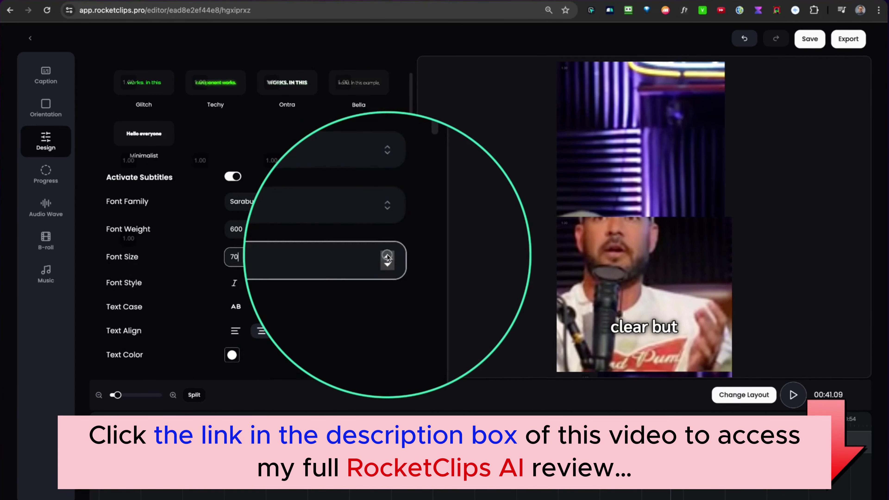
pyautogui.scroll(-2, 245, 280)
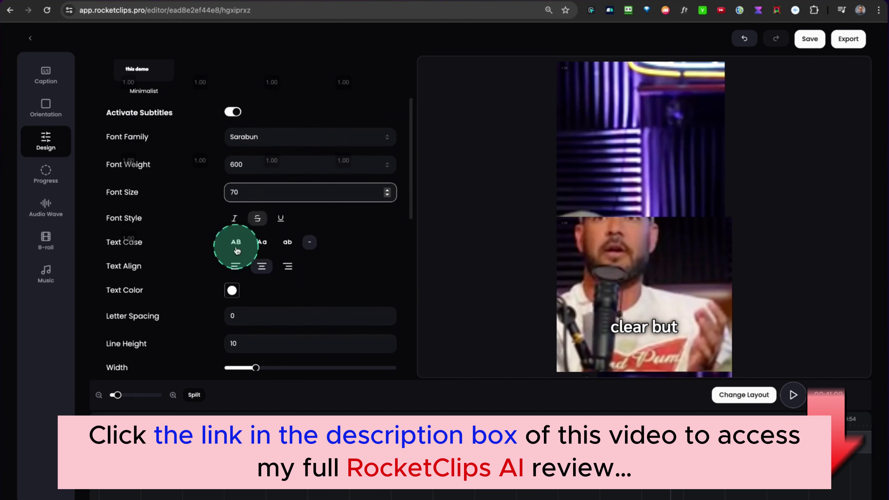
pyautogui.click(234, 219)
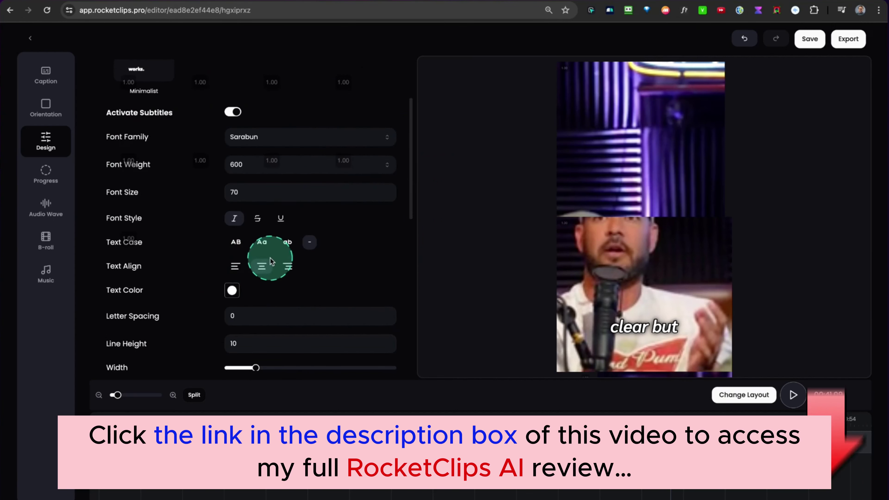
# Change the caption text color to bright green.
pyautogui.scroll(-2, 272, 258)
pyautogui.scroll(-1, 273, 255)
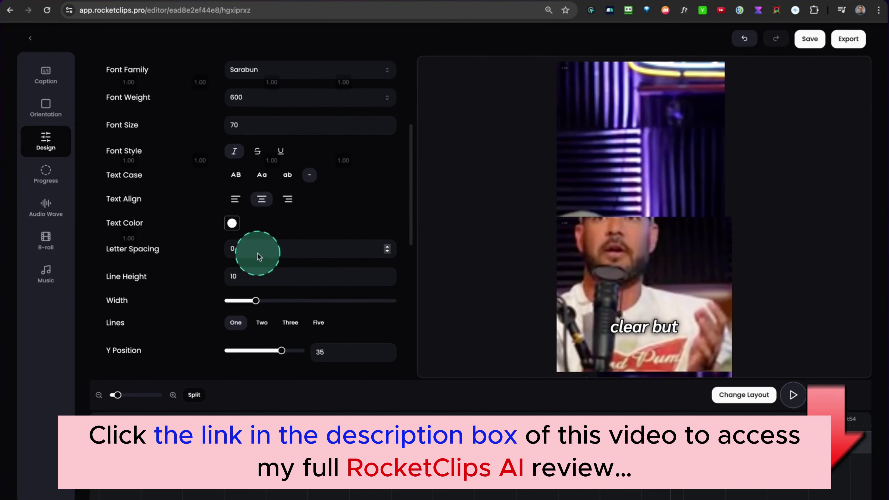
pyautogui.click(232, 223)
pyautogui.click(216, 326)
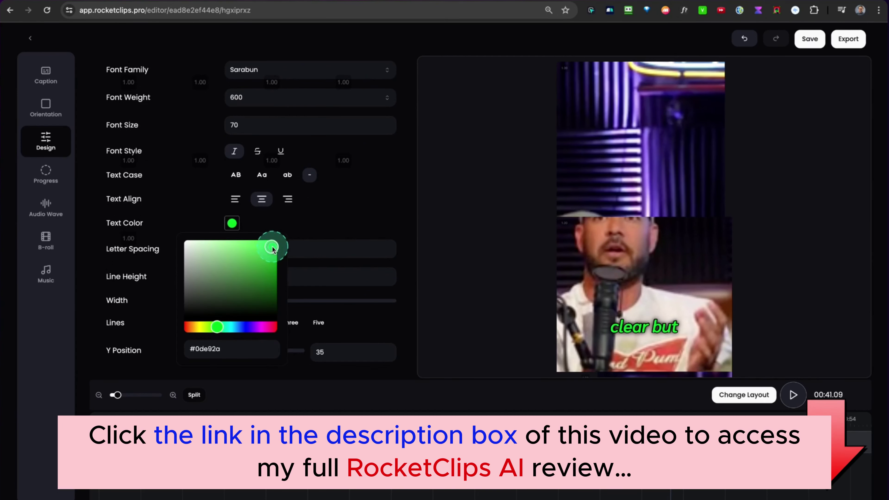
pyautogui.click(297, 223)
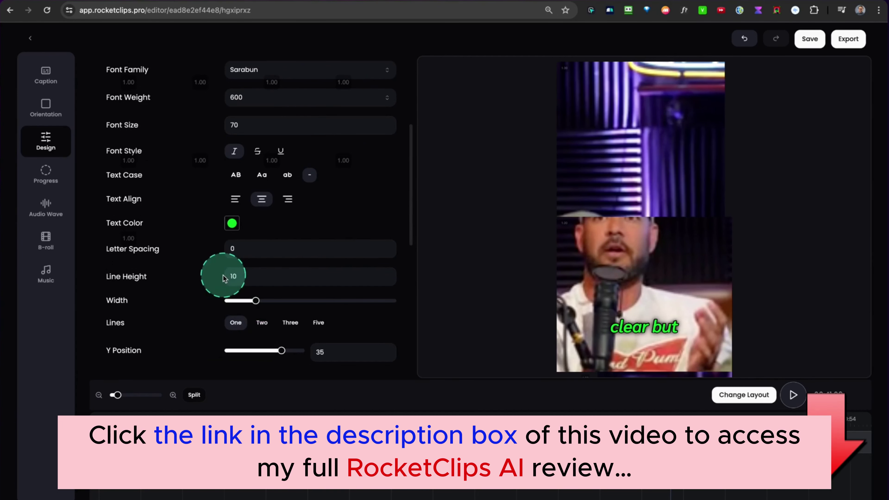
# Try two, three and five caption lines before choosing two, and set the line height to 0.
pyautogui.scroll(-1, 231, 279)
pyautogui.scroll(-1, 230, 277)
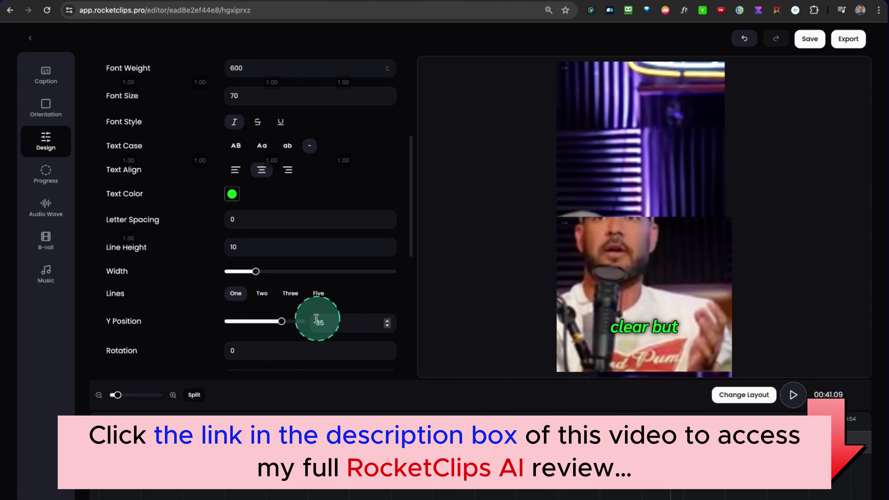
pyautogui.click(262, 295)
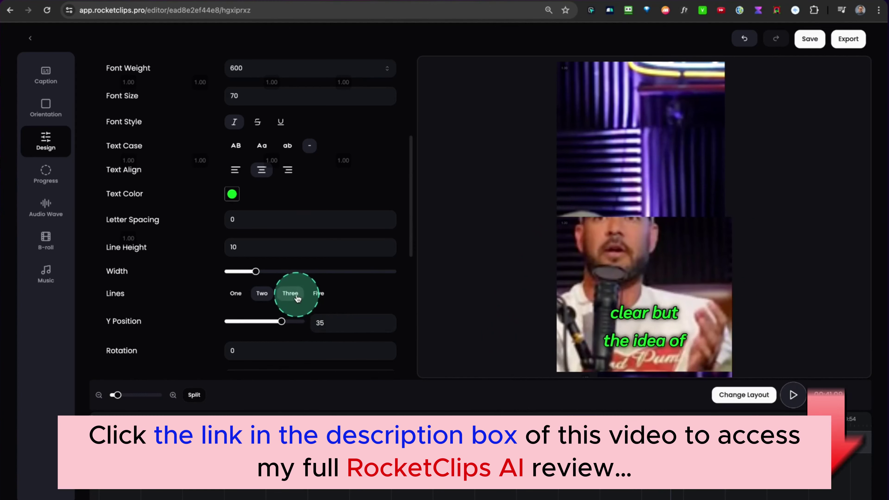
pyautogui.click(290, 293)
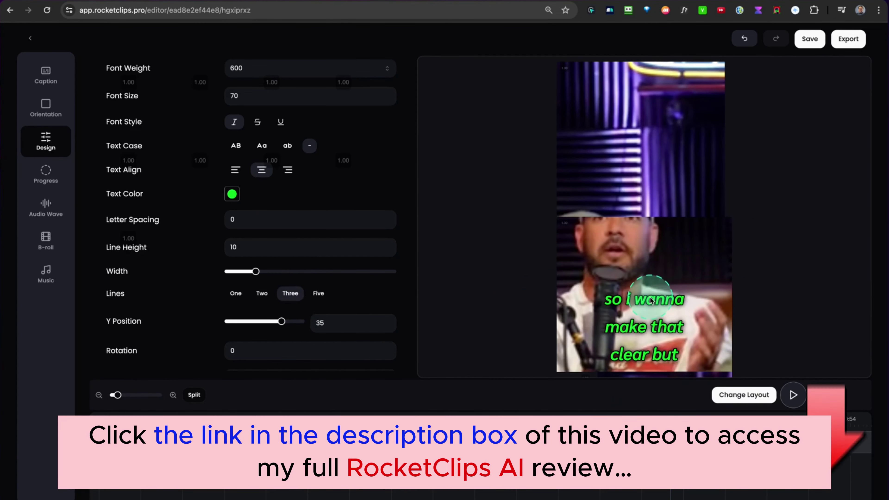
pyautogui.click(325, 295)
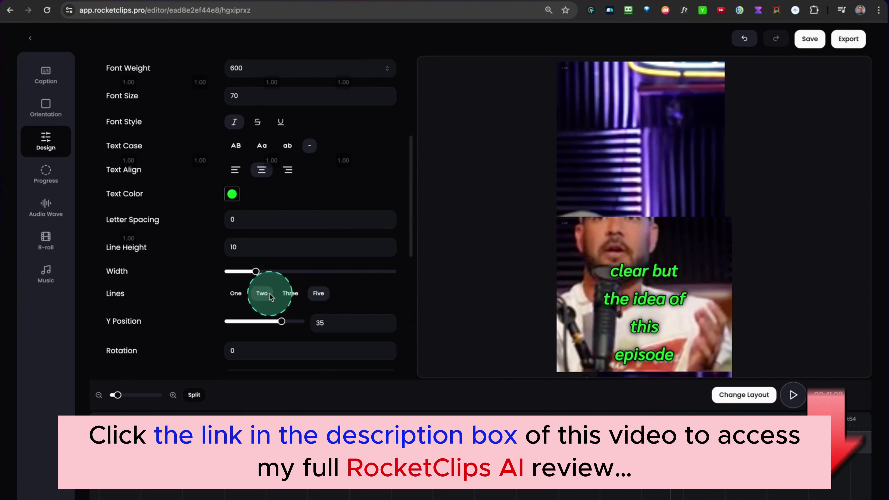
pyautogui.click(263, 296)
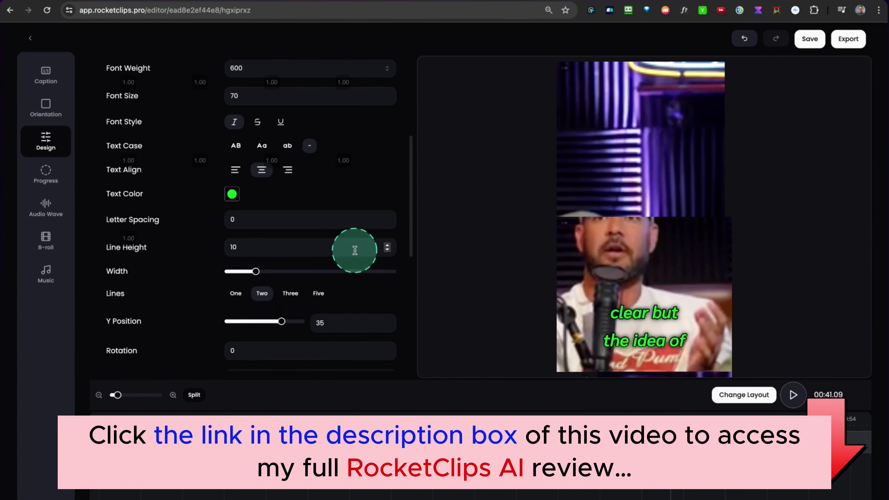
pyautogui.click(387, 249)
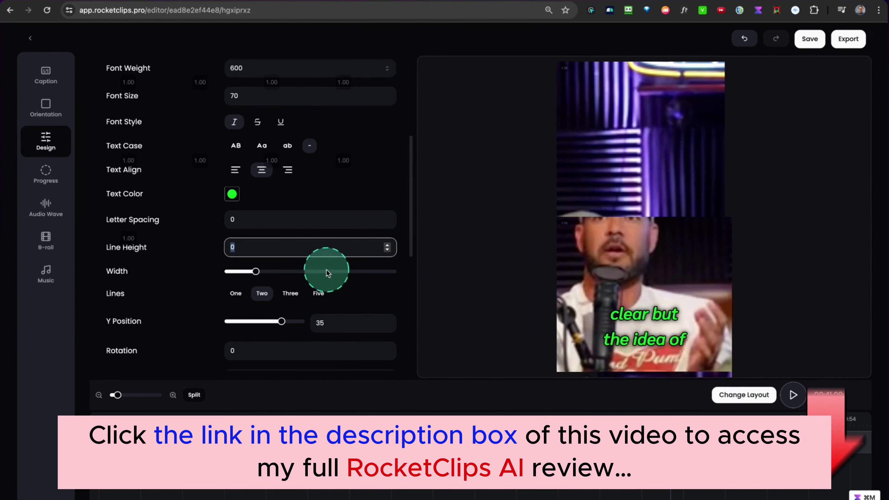
pyautogui.scroll(-2, 326, 274)
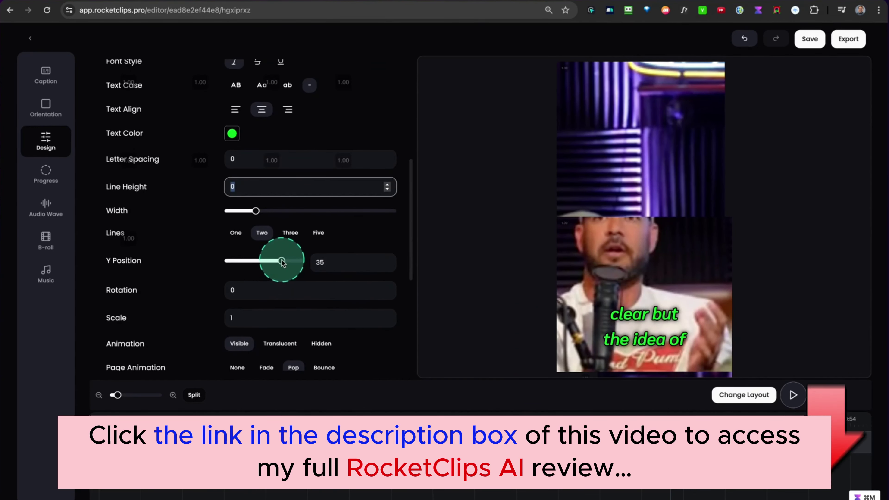